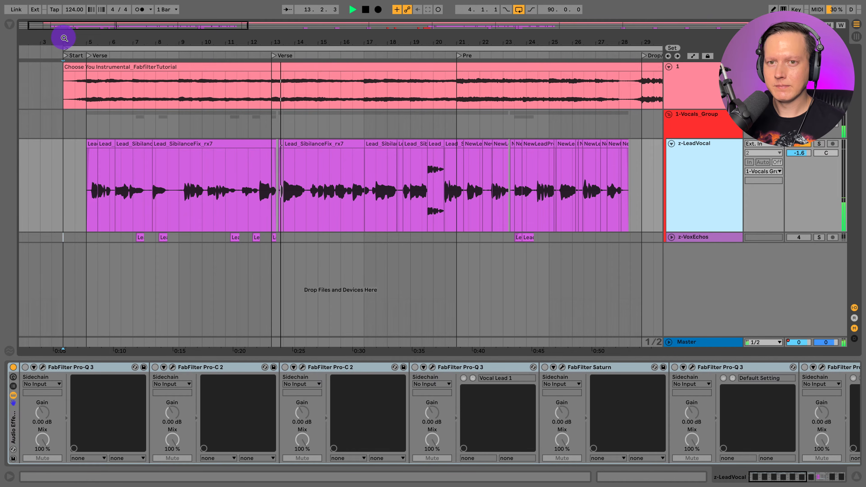
# Set the playback start to bar 9 in the lead vocal clip and open the enabled first Pro-Q 3 in the vocal chain
pyautogui.moveTo(64, 37); pyautogui.dragTo(65, 68)
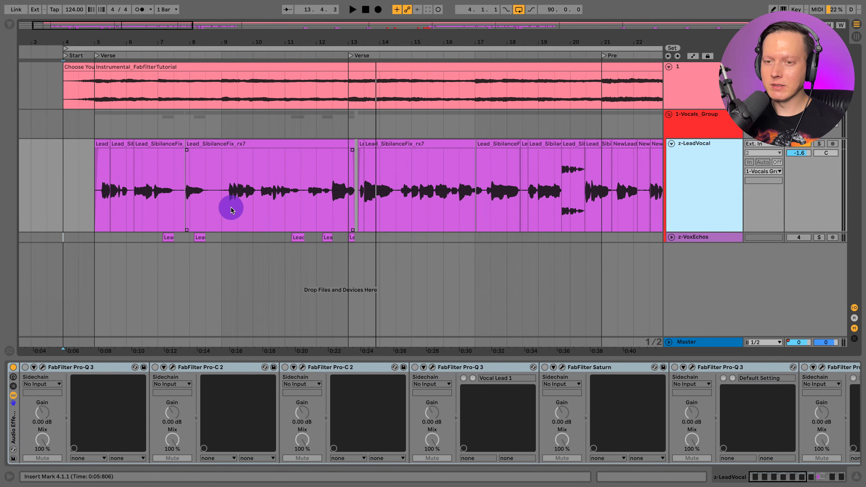
pyautogui.click(222, 205)
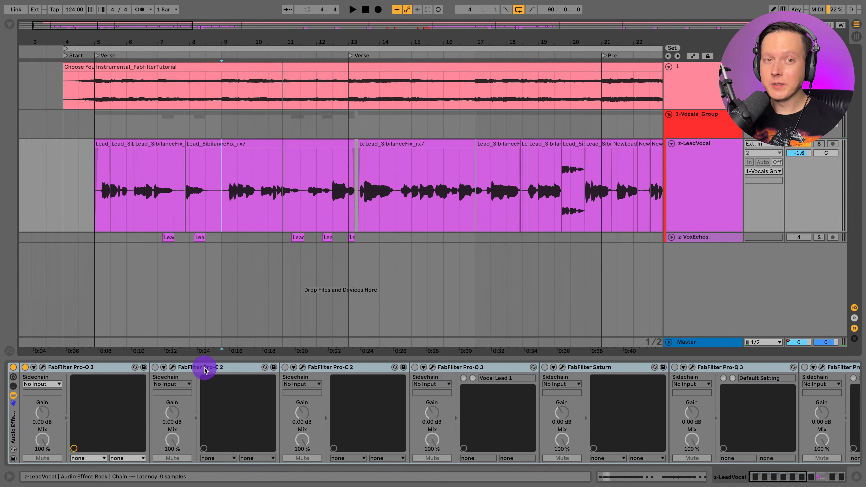
pyautogui.click(43, 368)
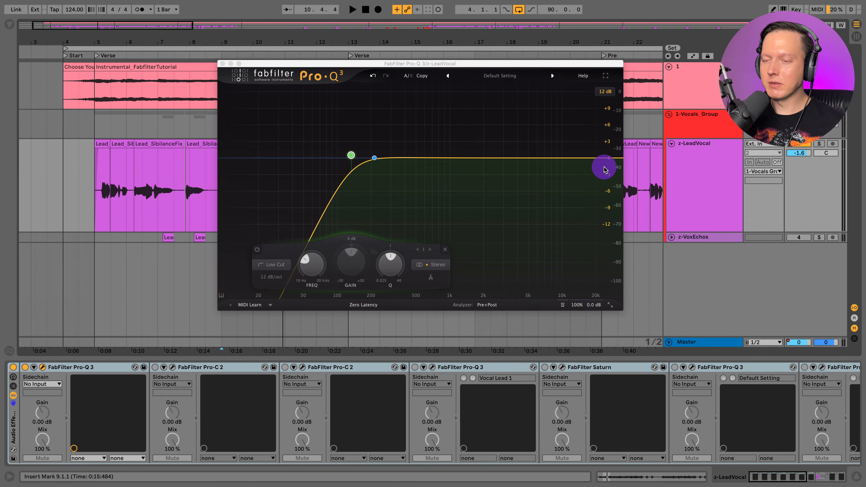
# Play the vocal and audition the Low Cut band on its own in the first Pro-Q 3
pyautogui.moveTo(344, 149)
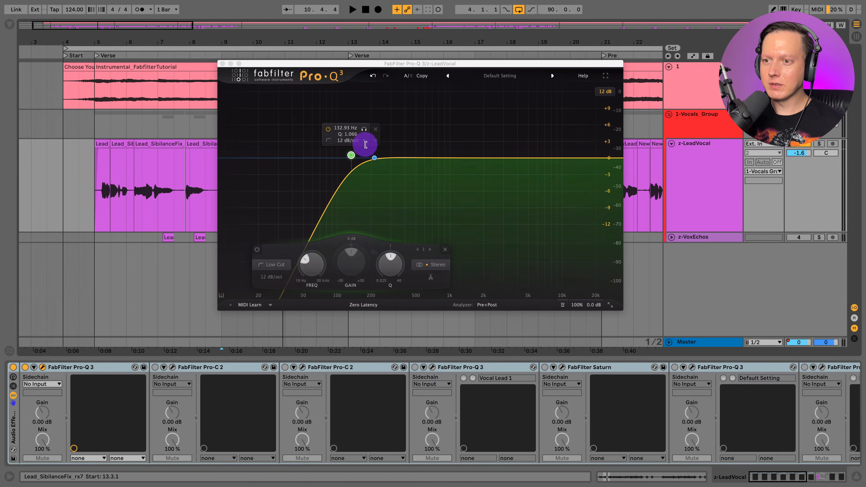
pyautogui.press('space')
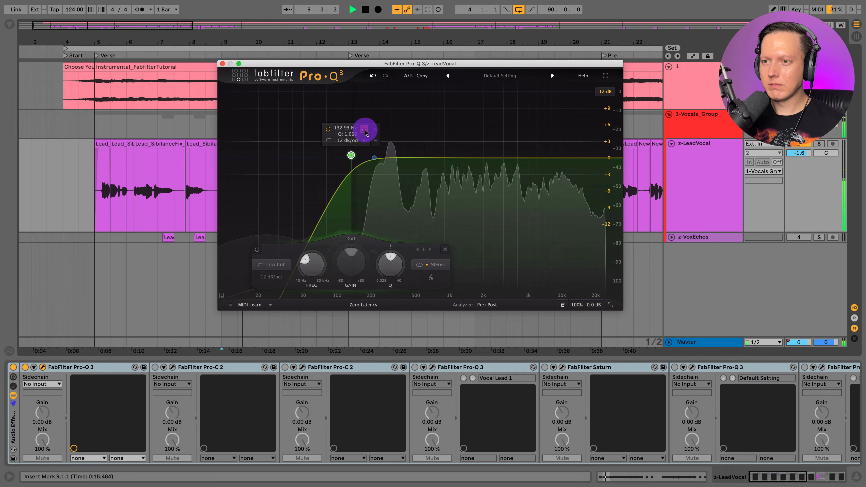
pyautogui.click(364, 130)
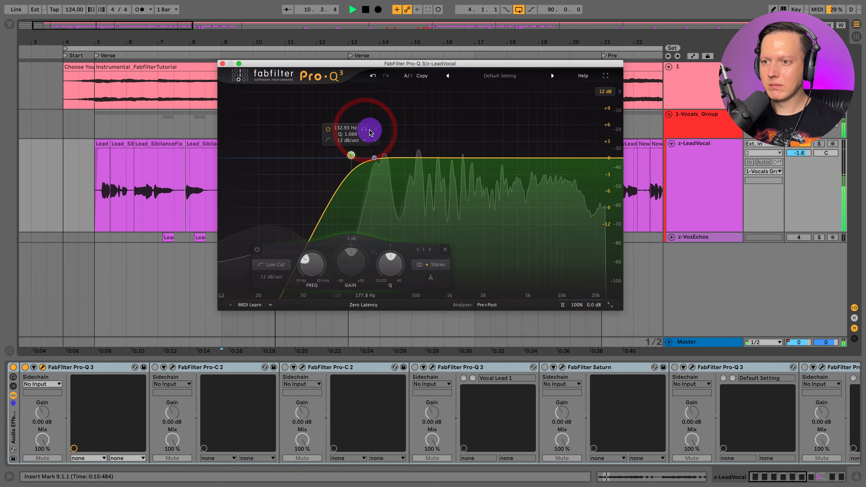
pyautogui.press('space')
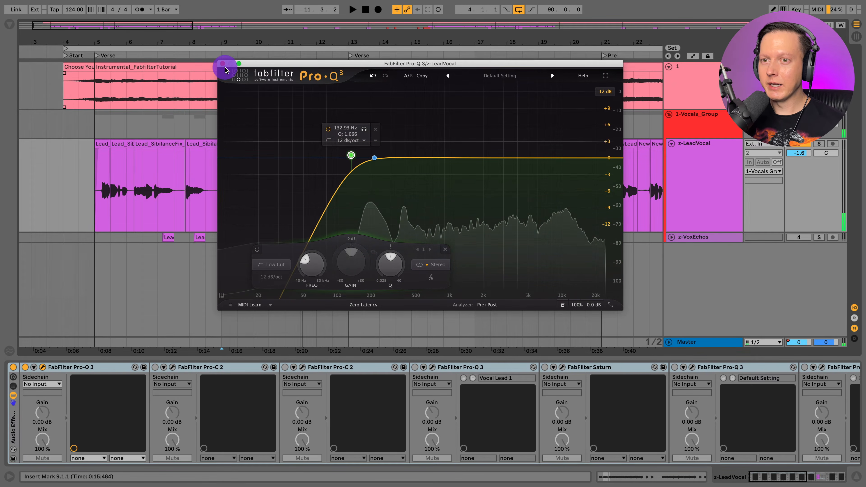
pyautogui.click(224, 64)
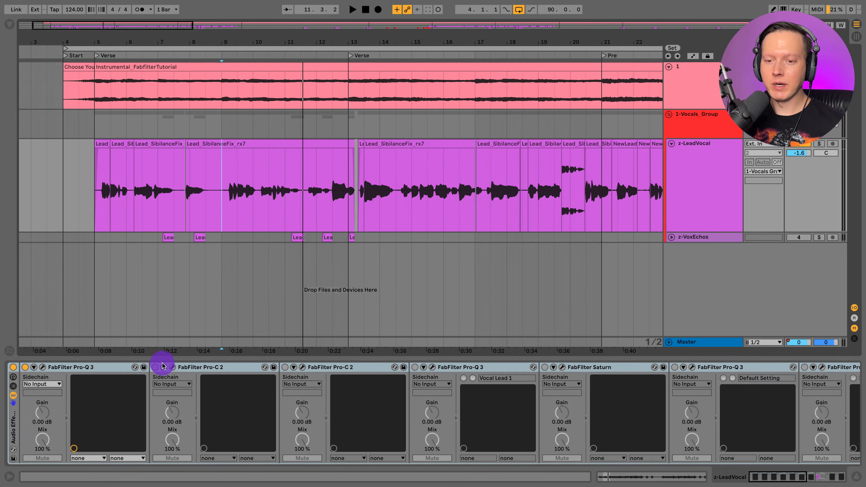
# Enable the first Pro-C 2 on the lead vocal and play the phrase through its Vocal-style compression
pyautogui.click(155, 367)
pyautogui.click(172, 367)
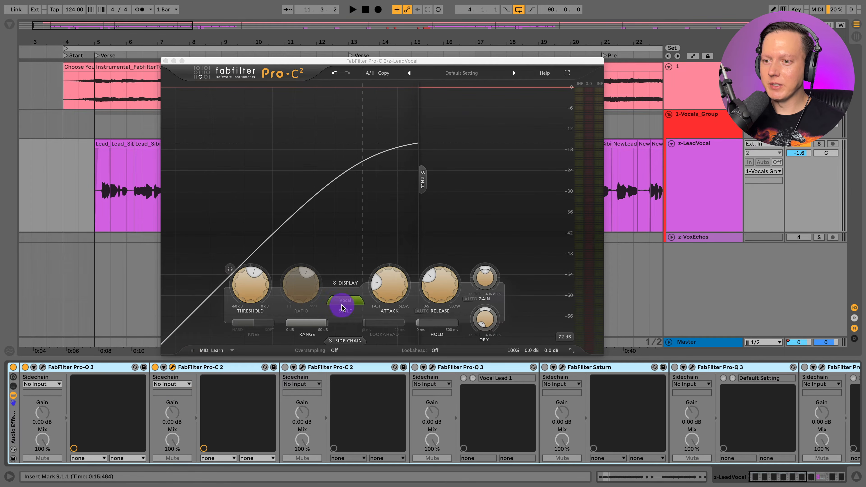
pyautogui.click(352, 303)
pyautogui.click(352, 302)
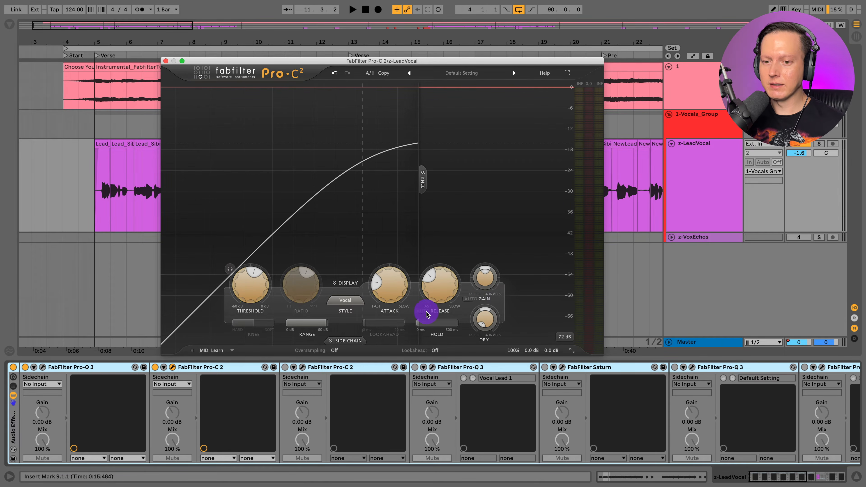
pyautogui.press('space')
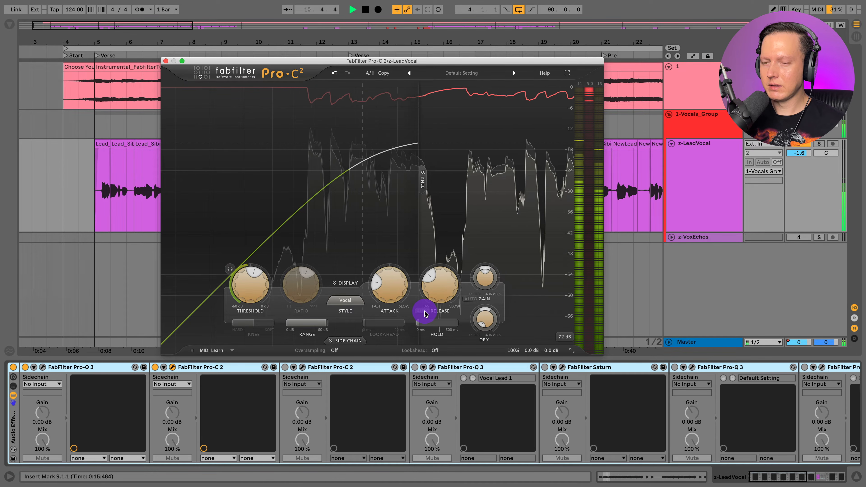
pyautogui.press('space')
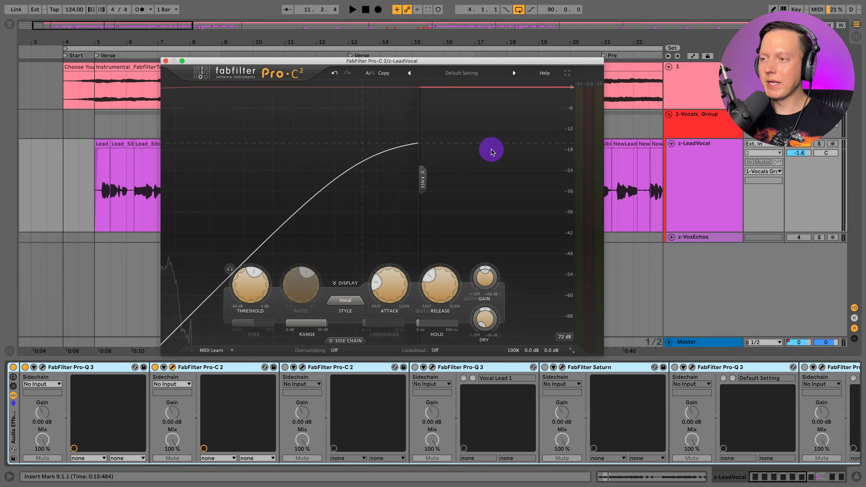
pyautogui.click(166, 62)
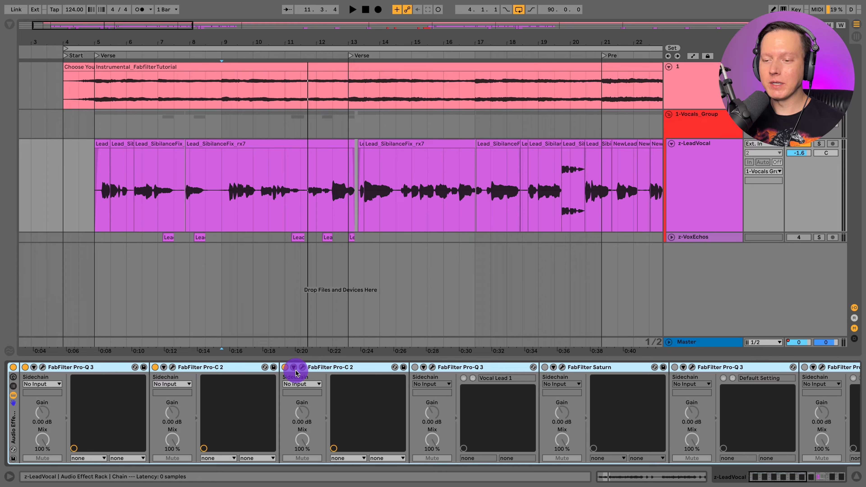
# Inspect the second Pro-C 2, set to the Classic style, and play the vocal through the enabled compressor
pyautogui.click(303, 367)
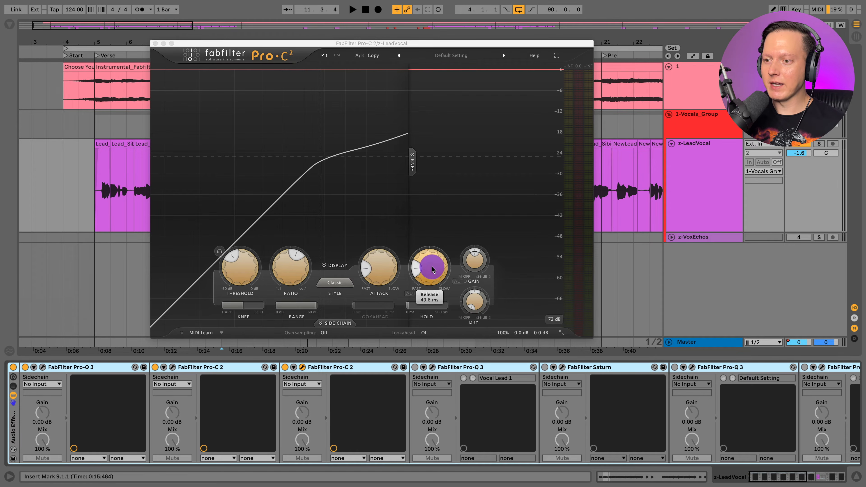
pyautogui.press('space')
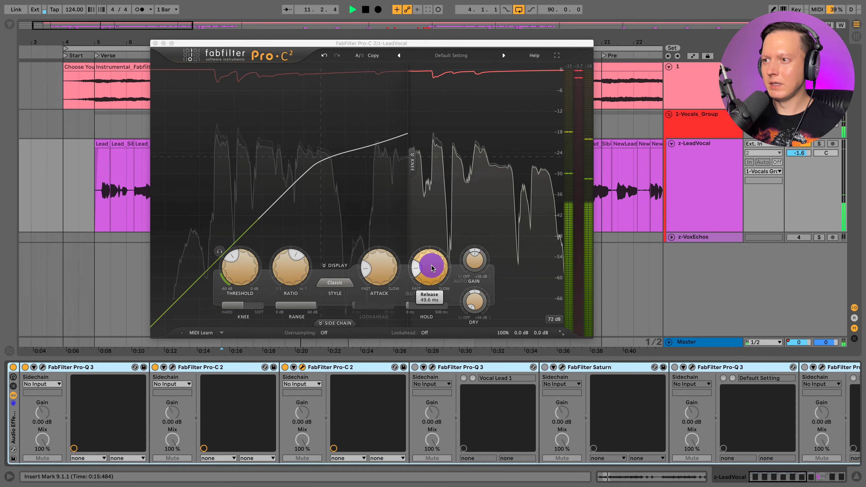
pyautogui.press('space')
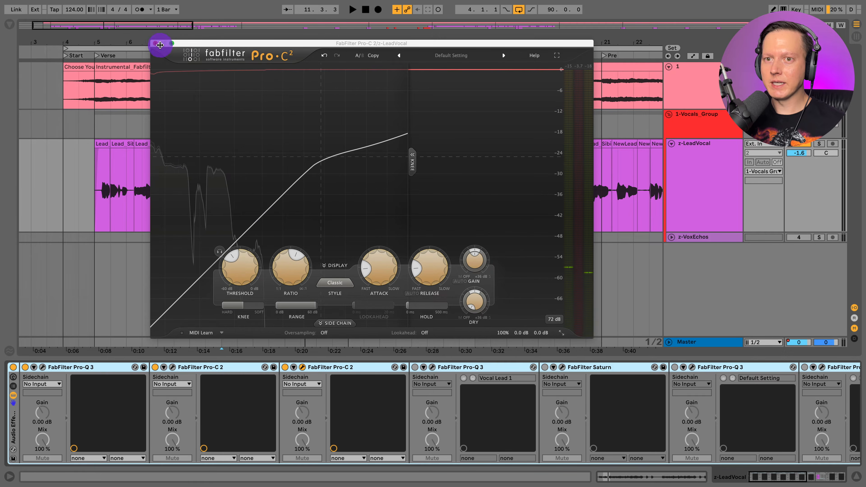
pyautogui.click(156, 44)
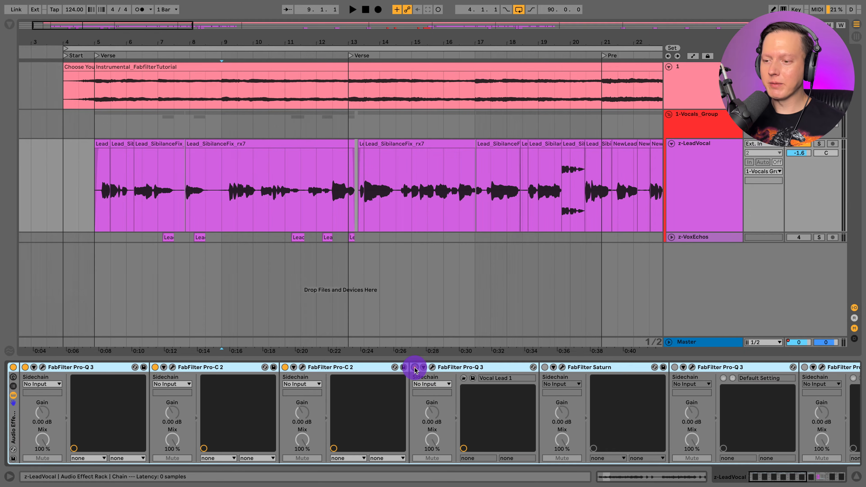
# Enable the Pro-Q 3 holding the Vocal Lead 1 preset and review its EQ curve on the lead vocal
pyautogui.click(415, 367)
pyautogui.click(432, 368)
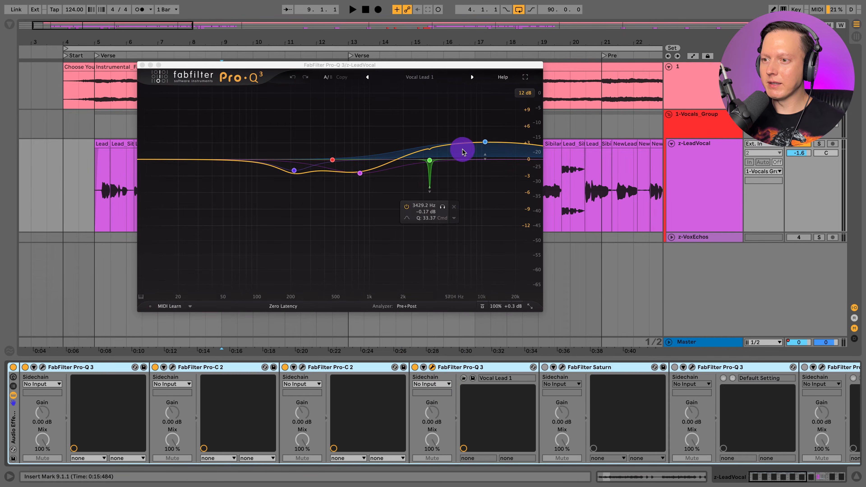
pyautogui.press('space')
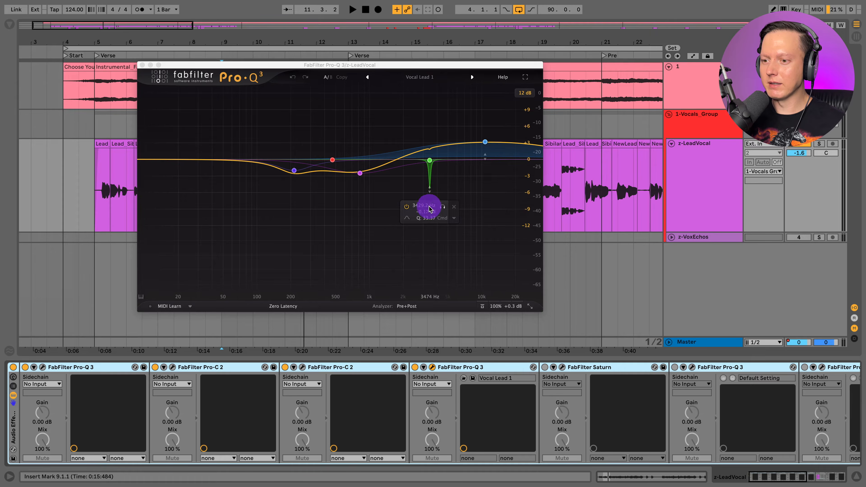
pyautogui.click(142, 65)
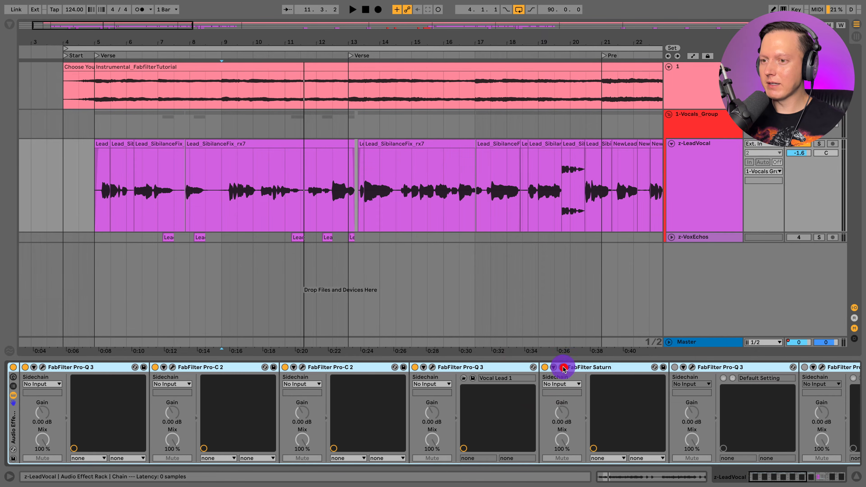
# Inspect the enabled Saturn with its Warm Tube style and play the lead vocal through the saturation
pyautogui.click(562, 368)
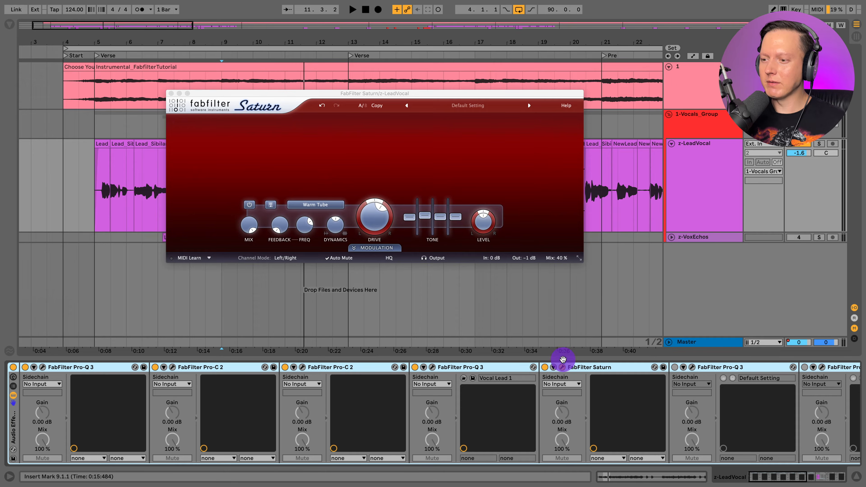
pyautogui.press('space')
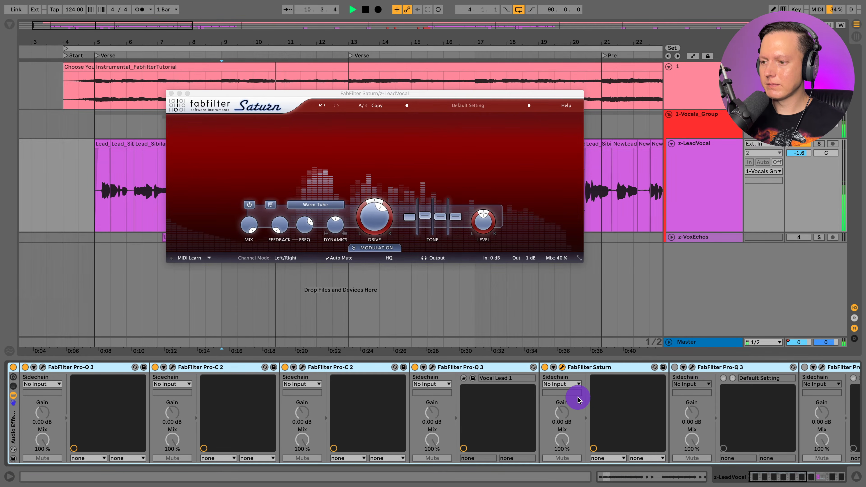
pyautogui.hscroll(3, 579, 401)
pyautogui.hscroll(10, 583, 402)
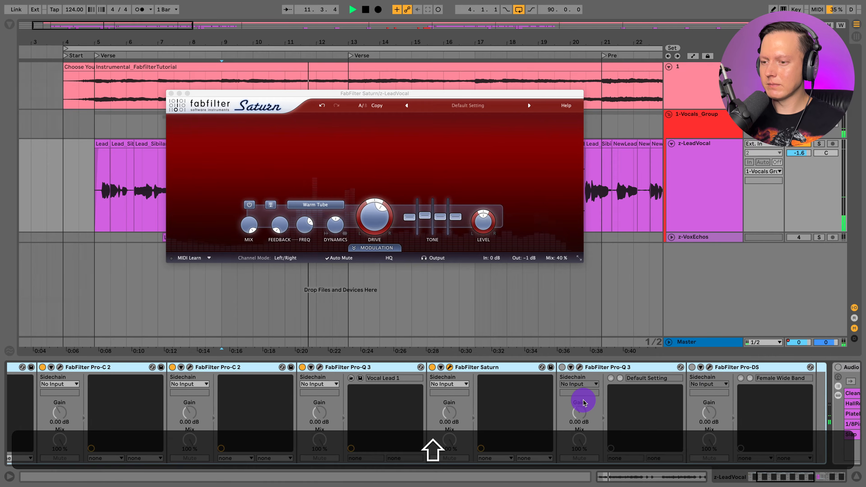
pyautogui.hscroll(10, 583, 402)
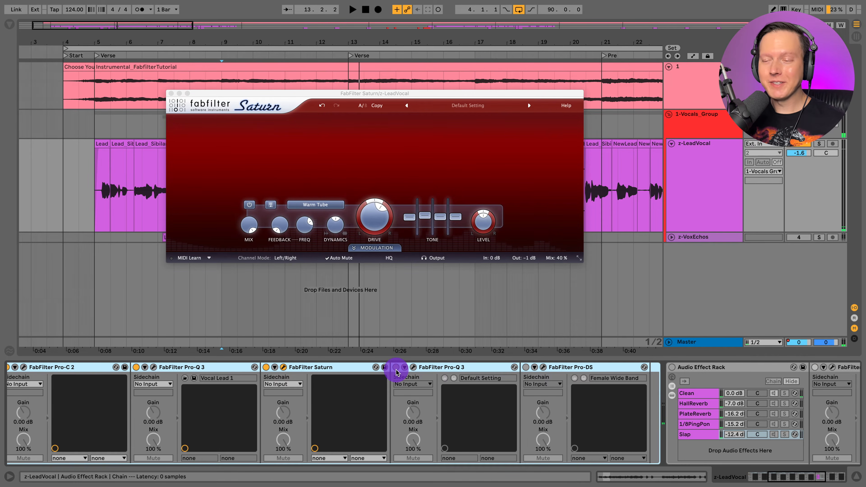
pyautogui.click(171, 93)
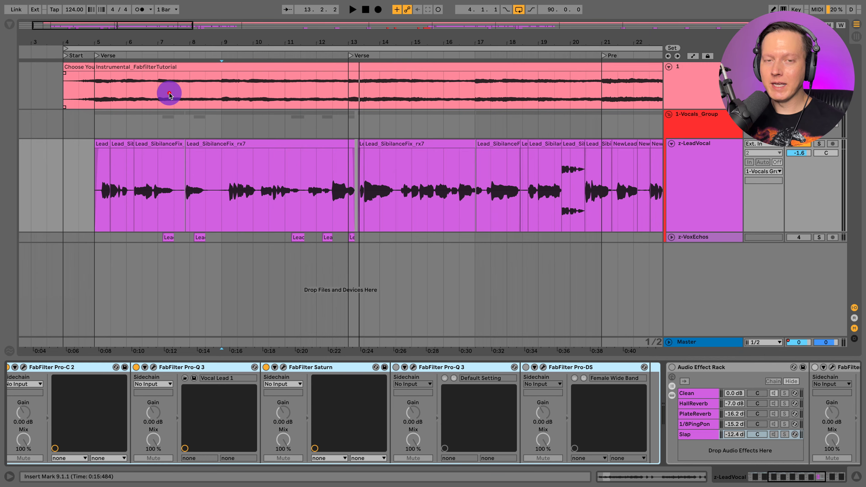
# Enable the Pro-Q 3 after Saturn and play the vocal to check its dynamic EQ bands
pyautogui.click(396, 367)
pyautogui.click(413, 367)
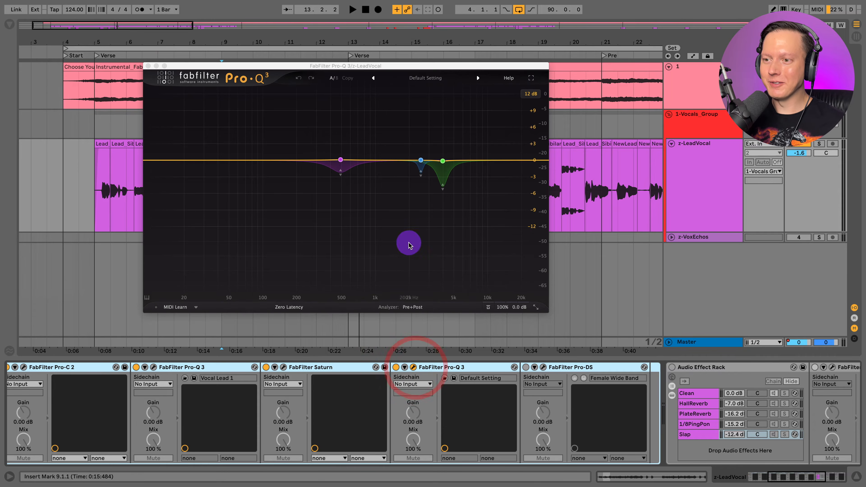
pyautogui.moveTo(330, 157)
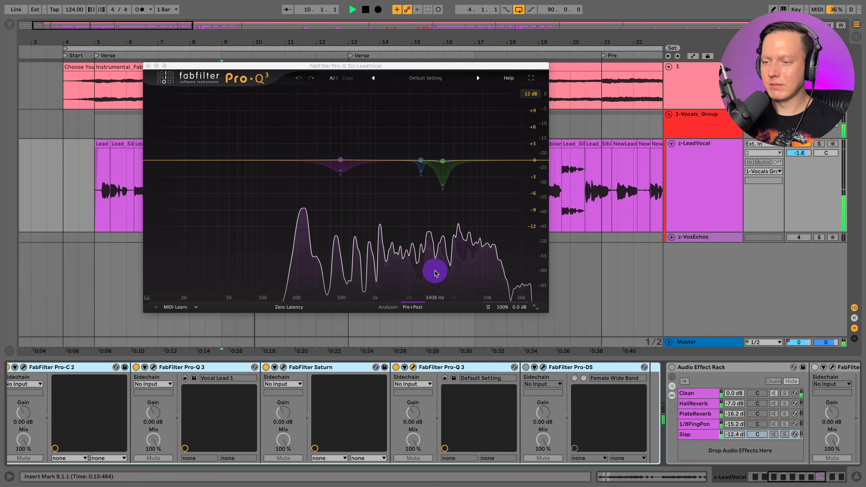
pyautogui.moveTo(435, 271)
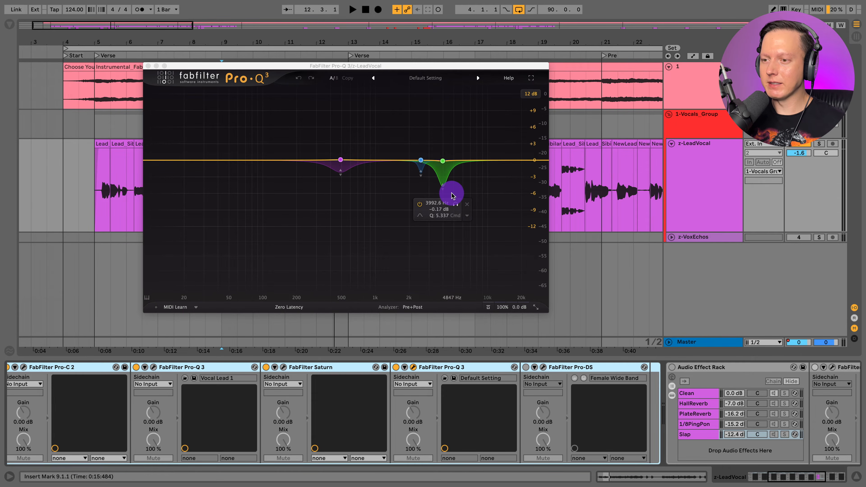
pyautogui.press('space')
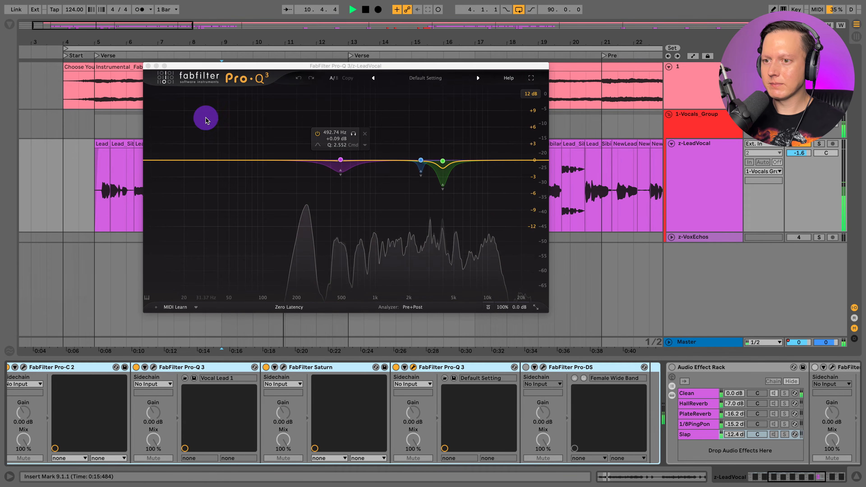
pyautogui.click(148, 66)
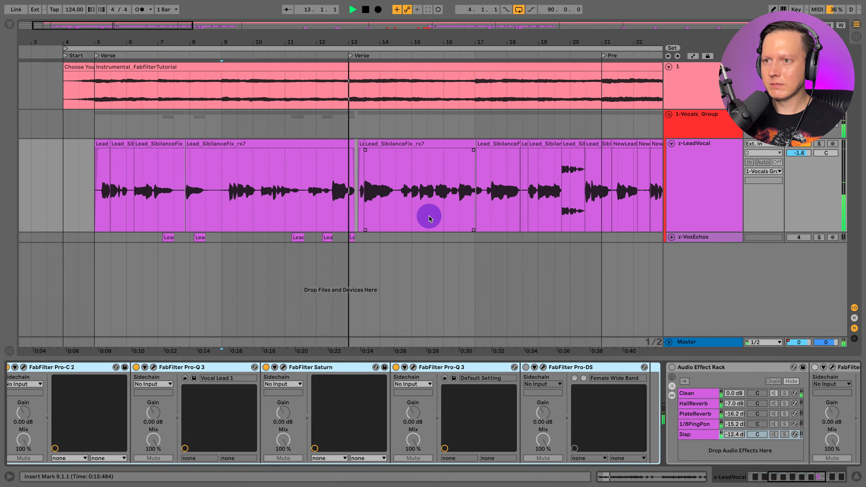
pyautogui.press('space')
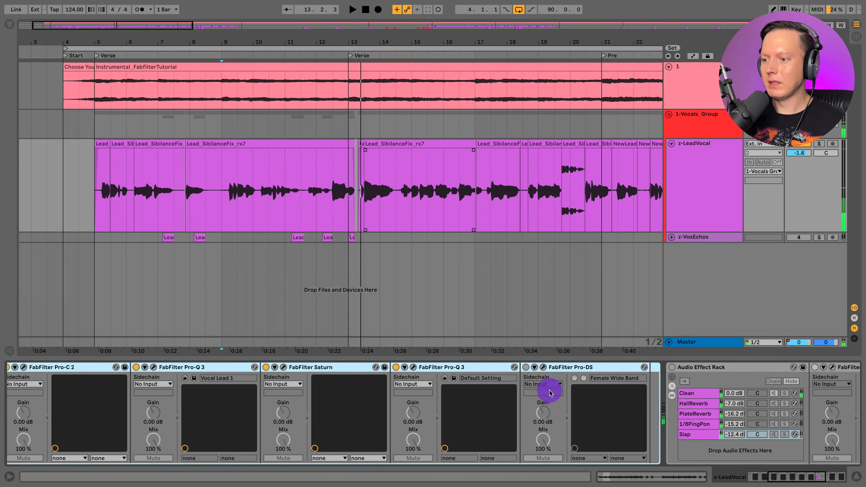
# Enable the Pro-DS with the Female Wide Band preset and play the vocal to check its de-essing
pyautogui.click(526, 367)
pyautogui.click(543, 368)
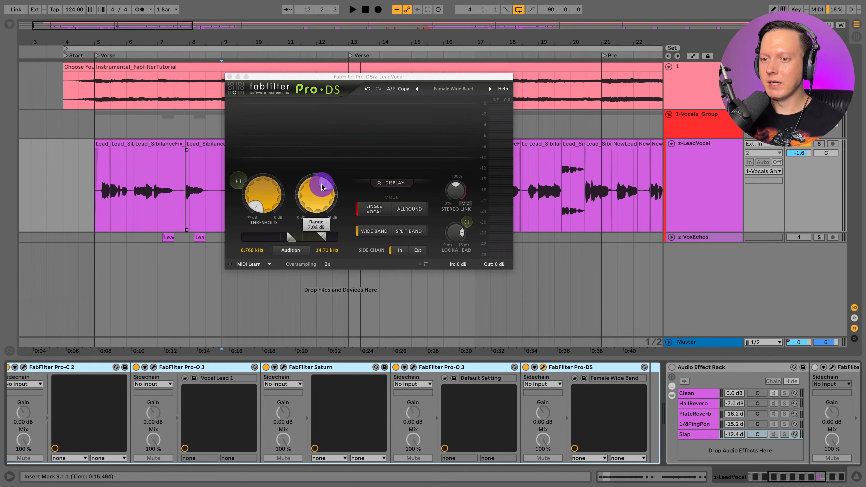
pyautogui.moveTo(322, 187)
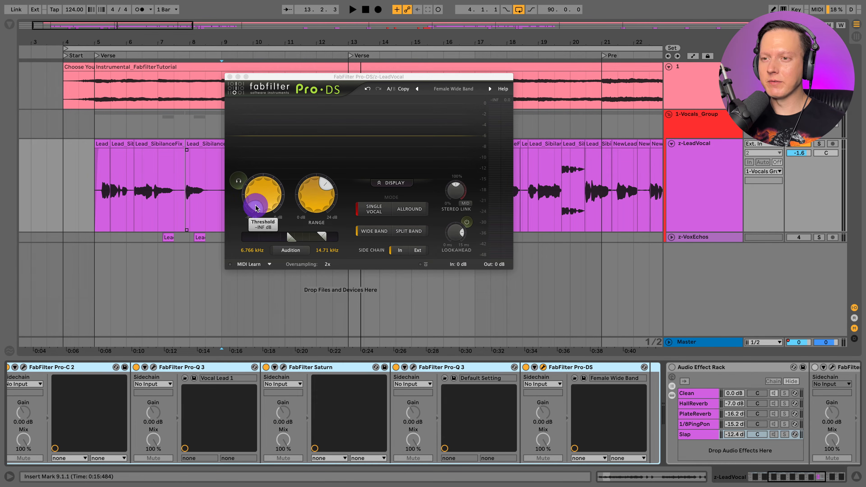
pyautogui.press('space')
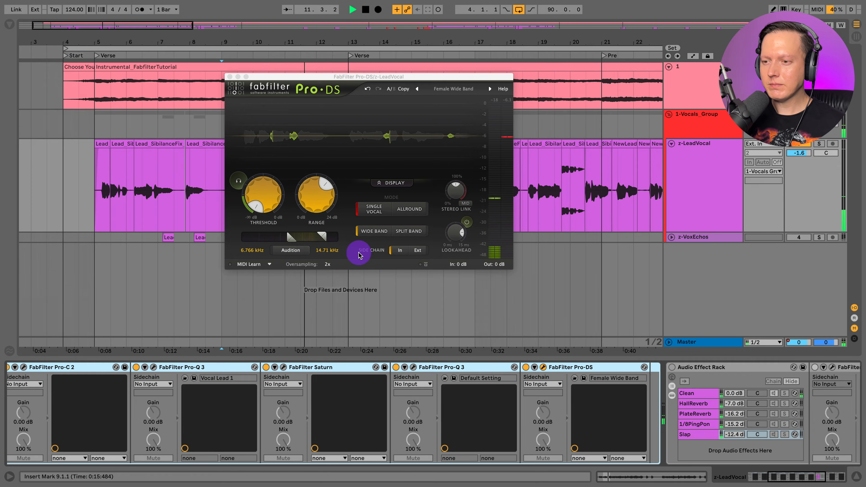
pyautogui.press('space')
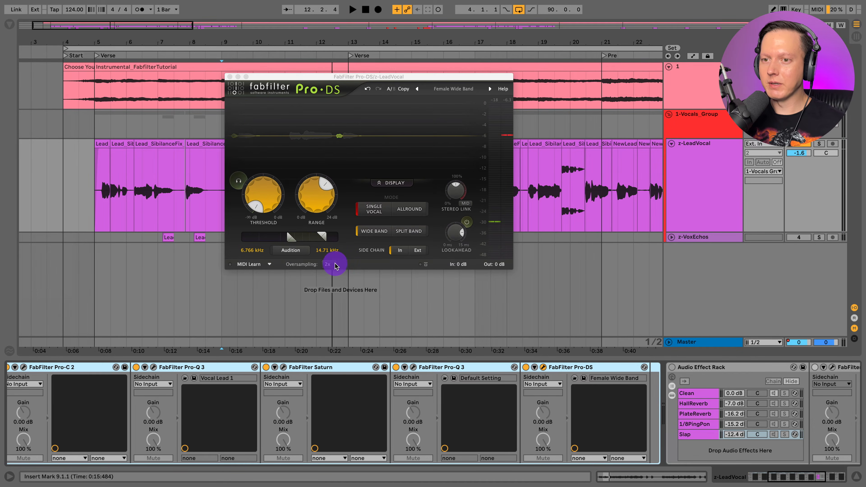
# Close the Pro-DS, then bypass and re-enable the whole vocal effects rack during playback to compare dry and processed sound
pyautogui.click(230, 77)
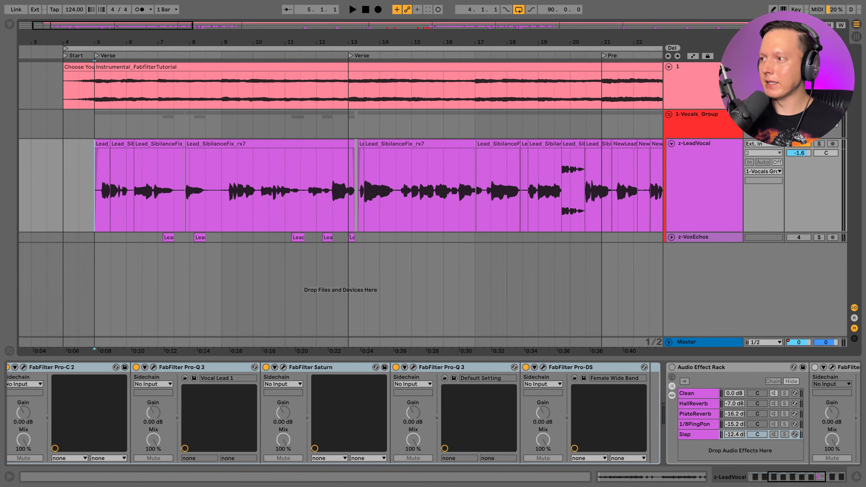
pyautogui.press('space')
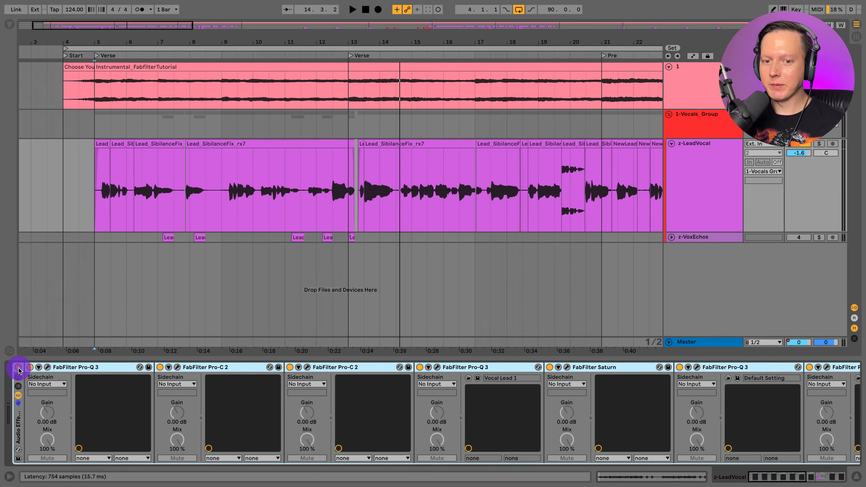
pyautogui.click(19, 369)
pyautogui.press('space')
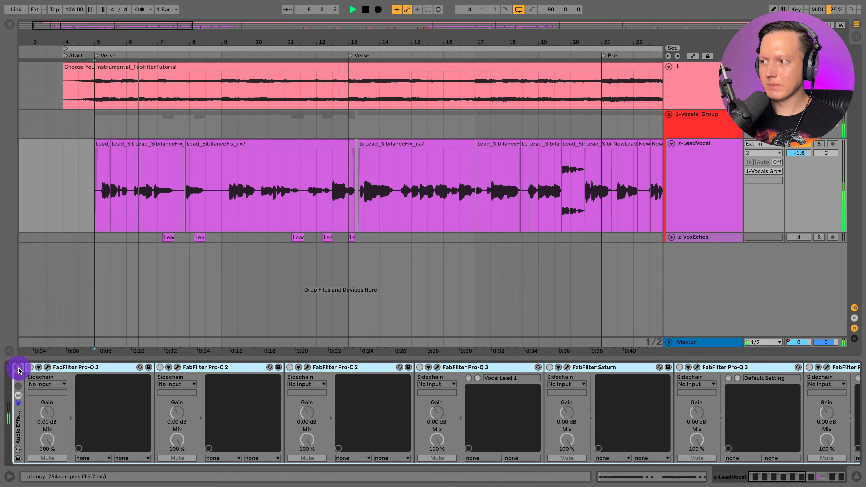
pyautogui.click(19, 368)
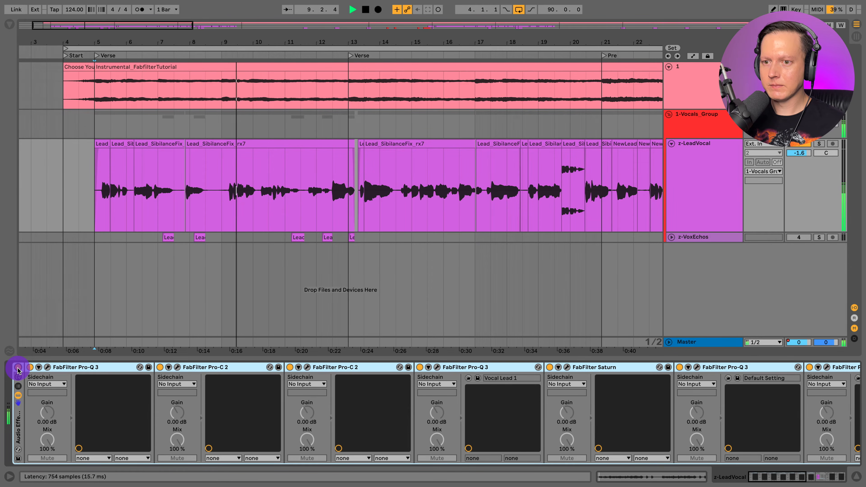
pyautogui.click(18, 369)
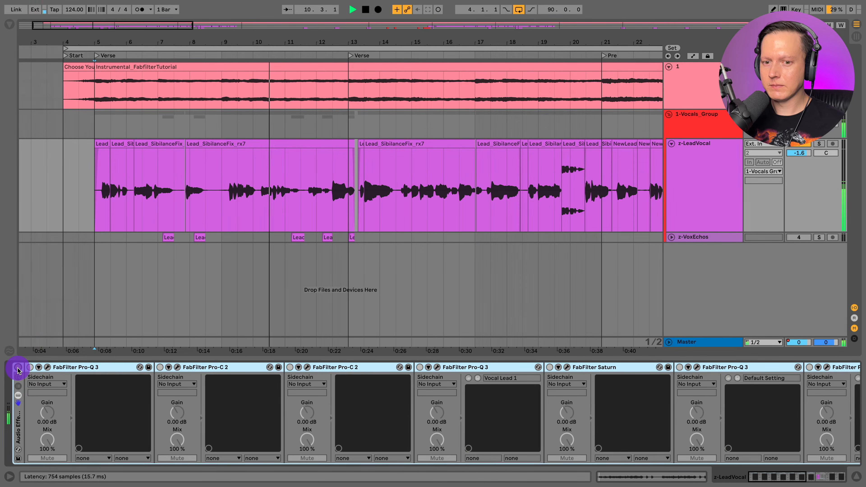
pyautogui.click(19, 369)
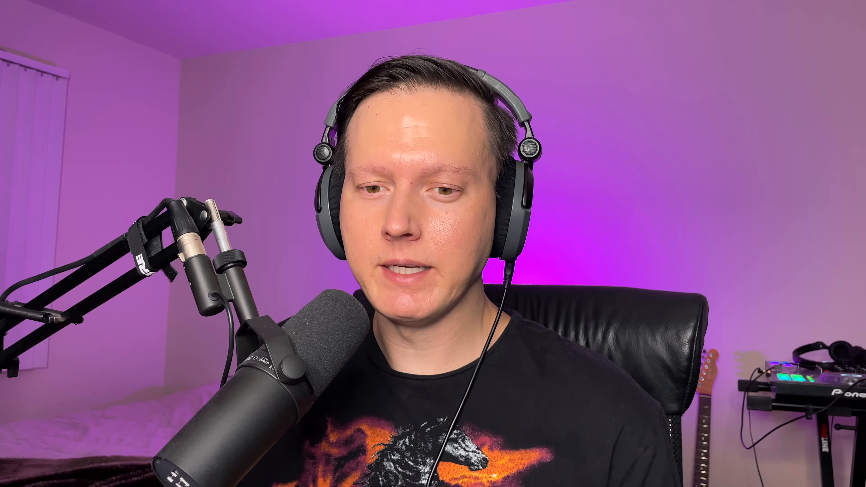
# Activate the HallReverb chain alongside Clean in the Audio Effect Rack and play the lead vocal through it
pyautogui.click(39, 366)
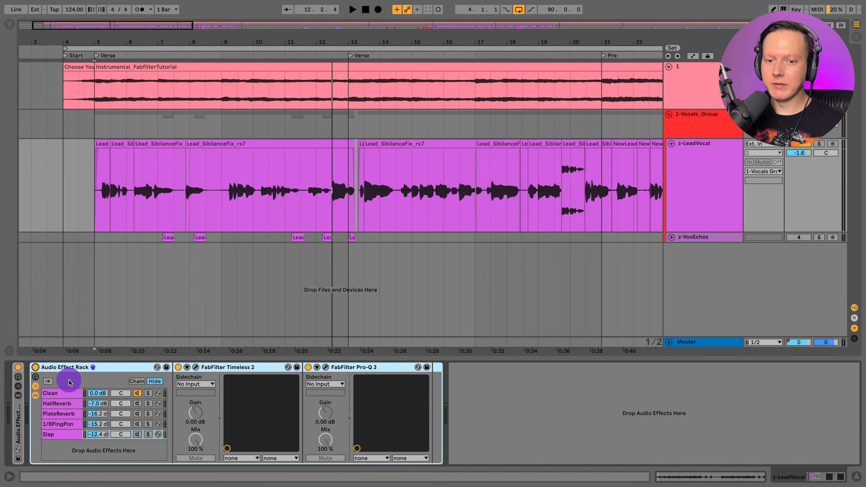
pyautogui.click(58, 404)
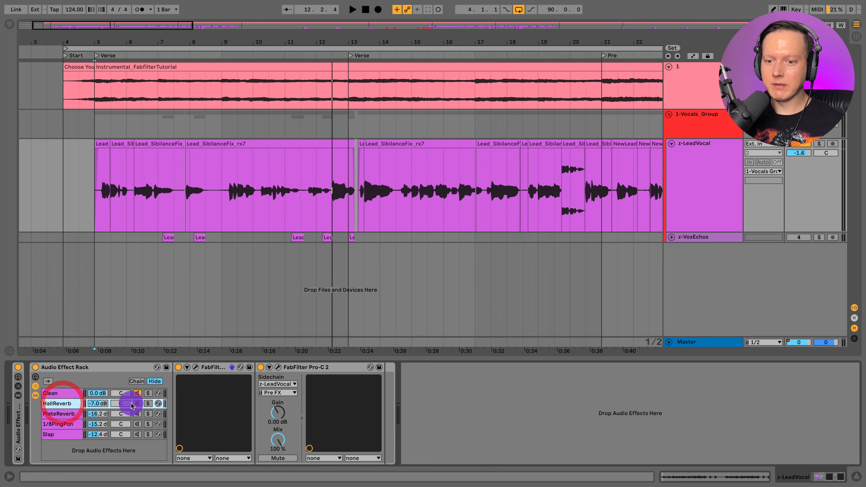
pyautogui.click(143, 404)
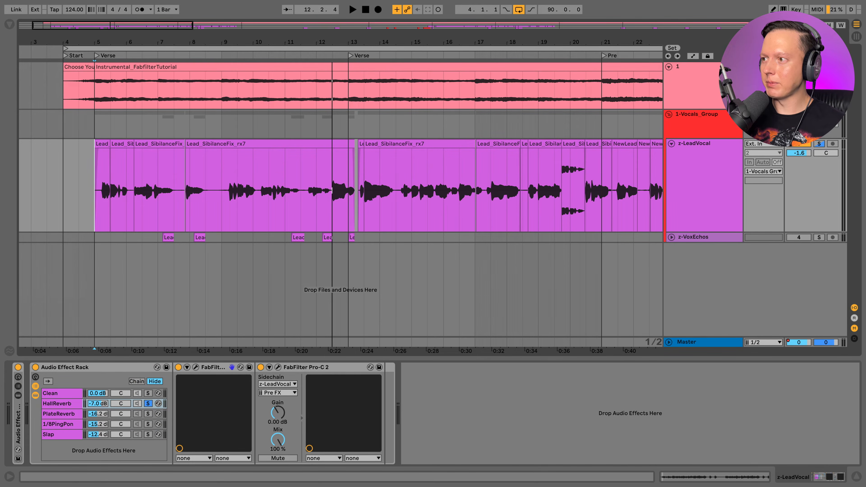
pyautogui.keyDown('super'); pyautogui.click(148, 393); pyautogui.keyUp('super')
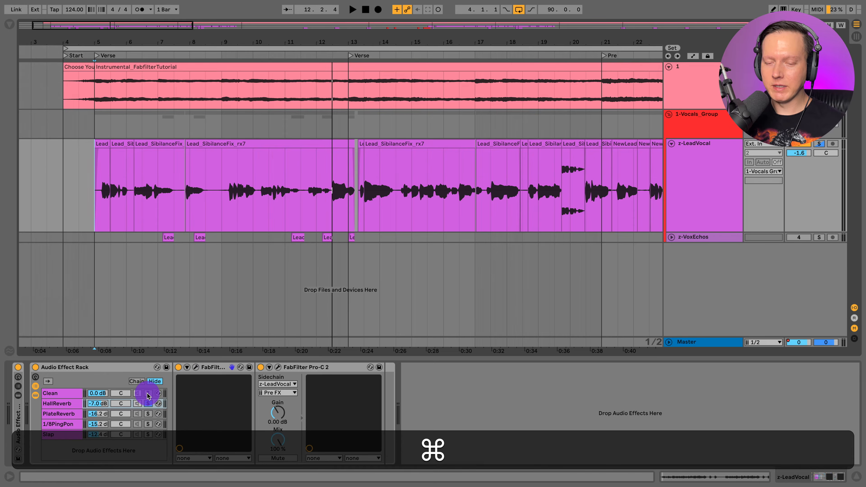
pyautogui.keyDown('super'); pyautogui.click(147, 405); pyautogui.keyUp('super')
pyautogui.press('space')
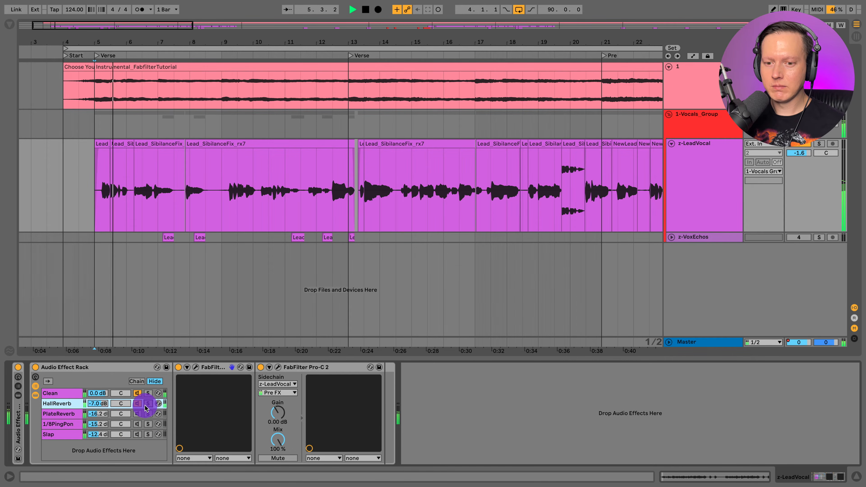
pyautogui.click(193, 388)
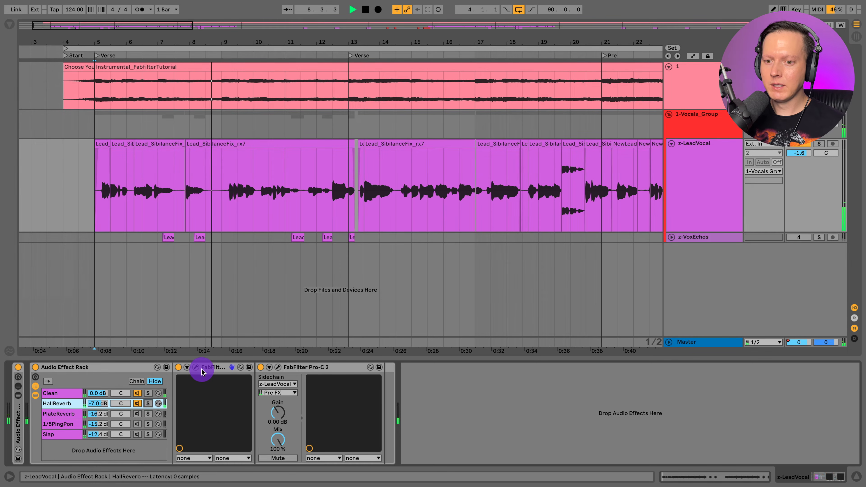
pyautogui.press('space')
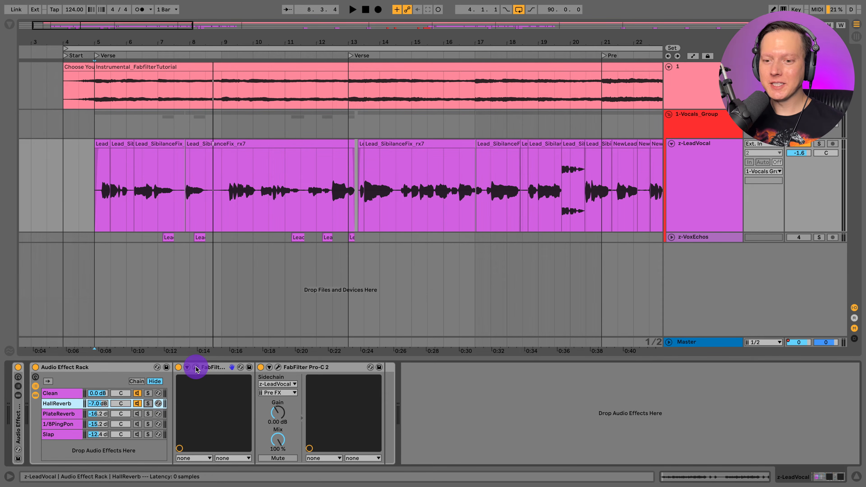
# Inspect the HallReverb chain's Pro-R settings and its Pro-C 2 with the external side chain from the lead vocal
pyautogui.click(195, 368)
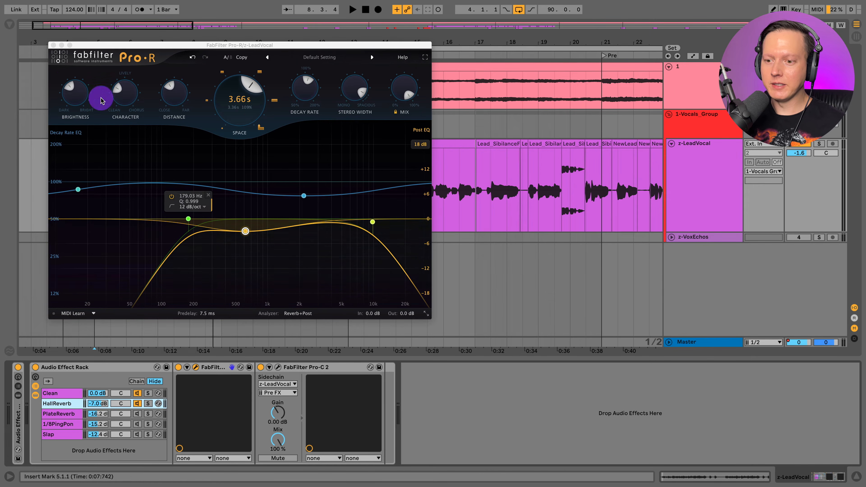
pyautogui.click(52, 44)
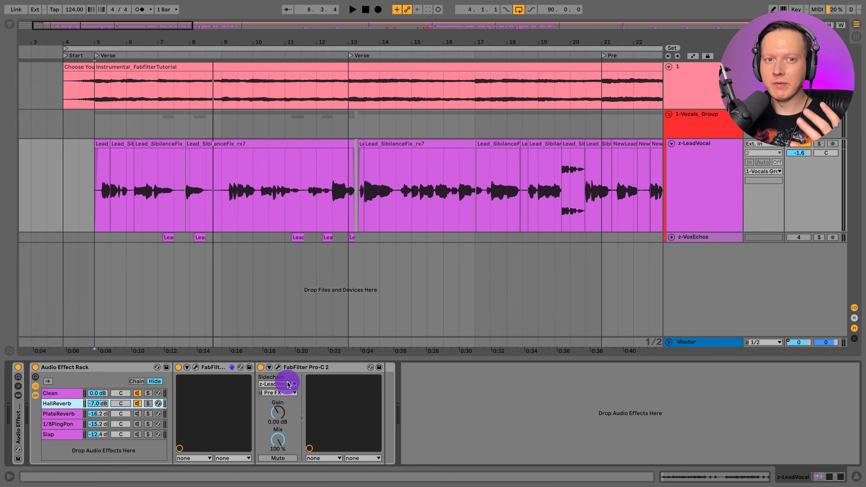
pyautogui.click(279, 368)
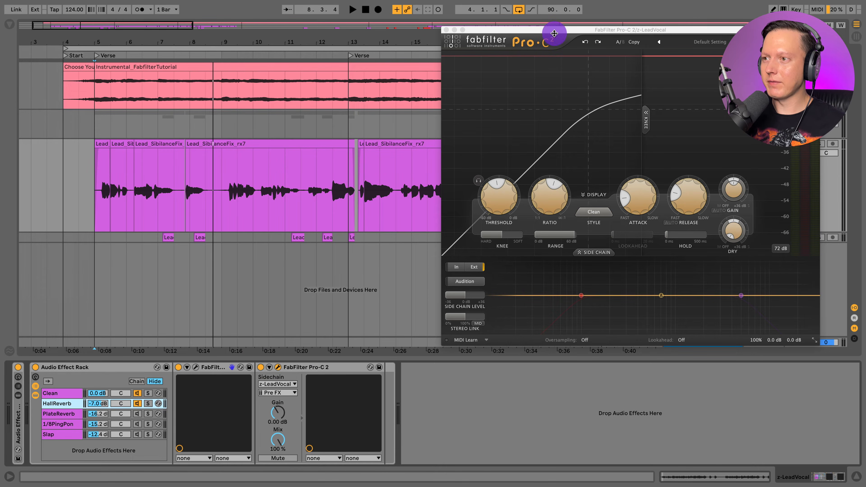
pyautogui.click(511, 34)
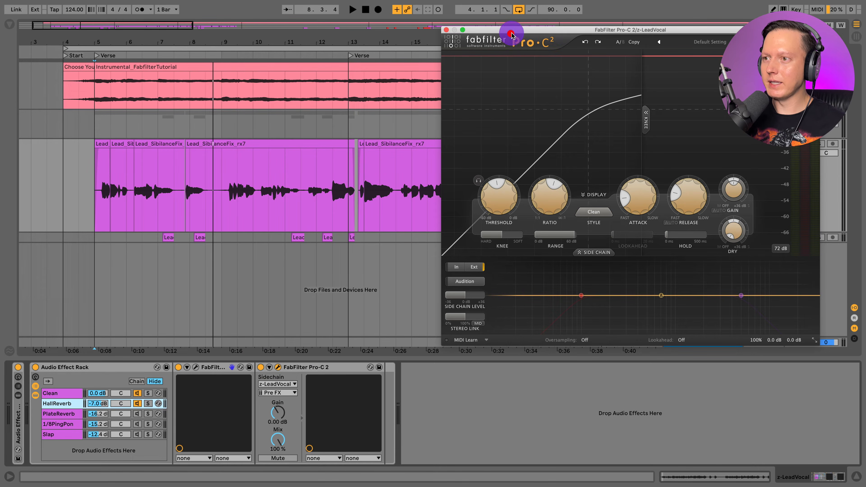
pyautogui.click(477, 268)
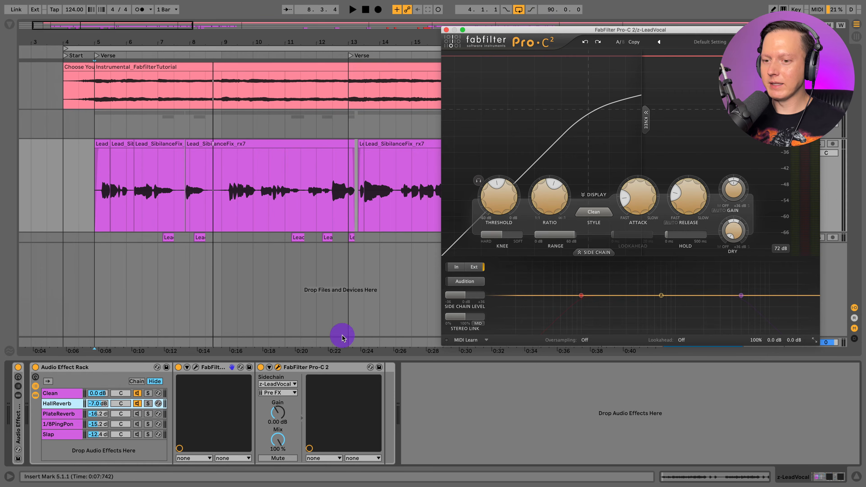
# Show the hall Pro-R beside the Pro-C 2 and lower the compressor threshold to -60 dB during playback to exaggerate the ducking
pyautogui.click(196, 367)
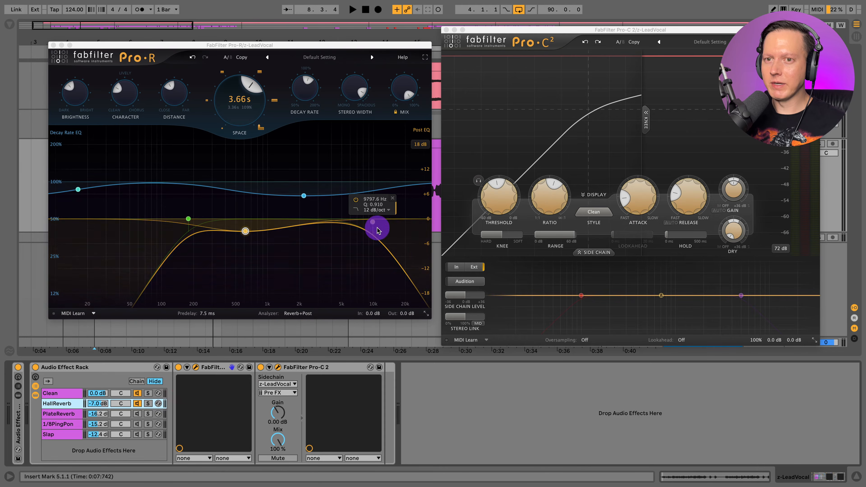
pyautogui.press('space')
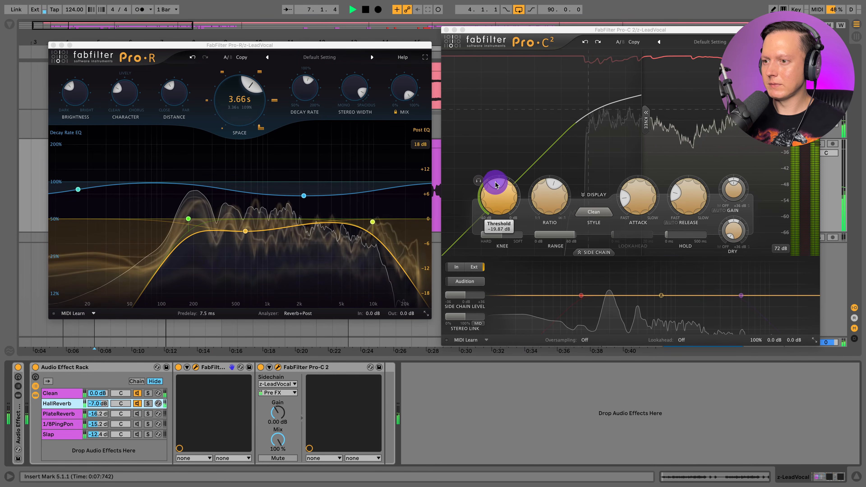
pyautogui.moveTo(496, 186); pyautogui.dragTo(498, 210)
pyautogui.press('space')
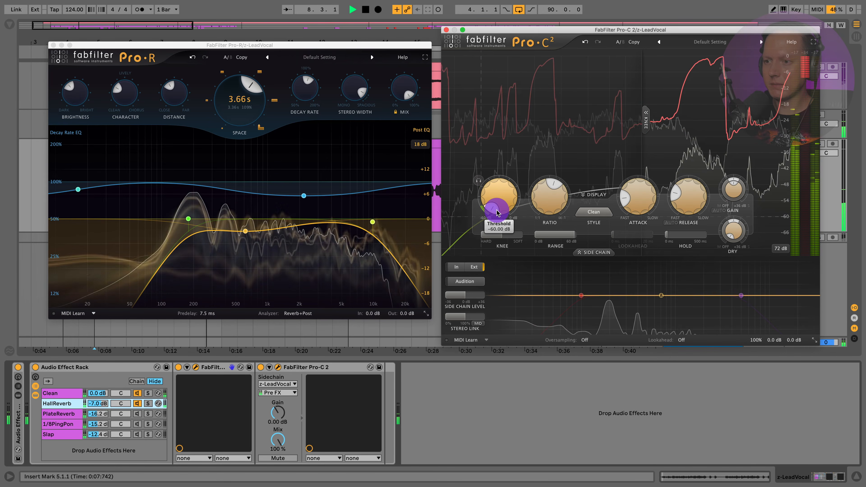
pyautogui.press('space')
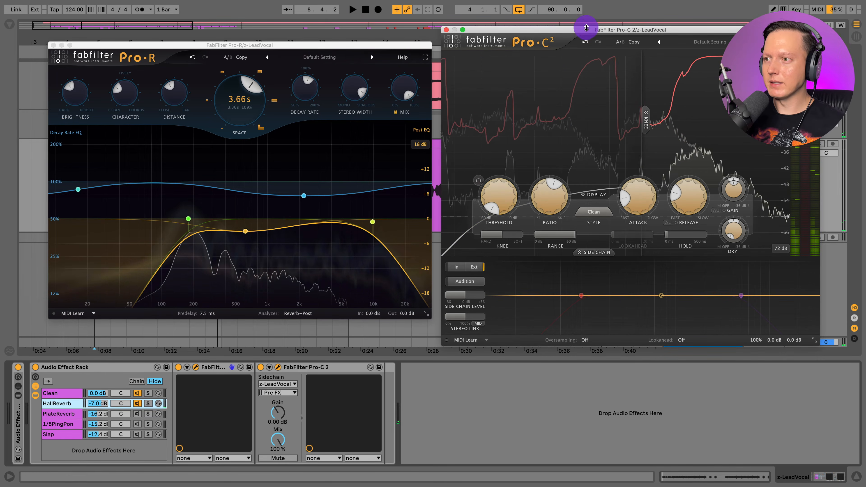
# Open the PlateReverb chain's Pro-R and look through its preset categories without changing the Tight Small Room preset
pyautogui.click(67, 414)
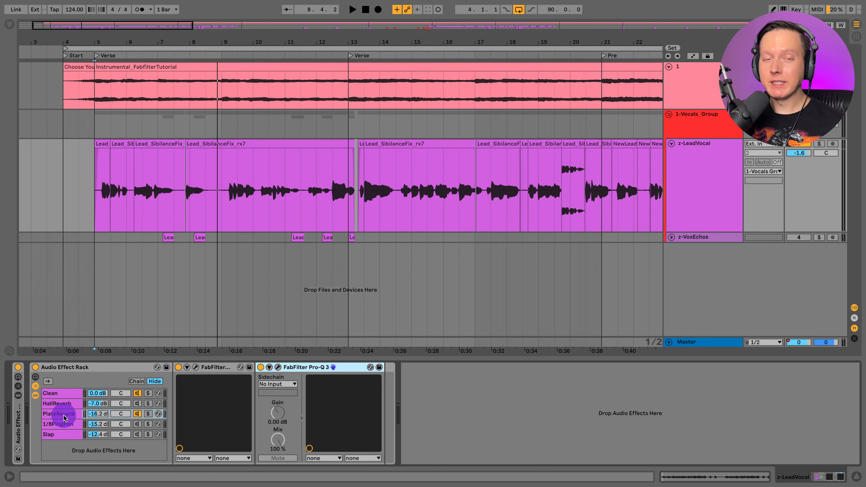
pyautogui.click(195, 368)
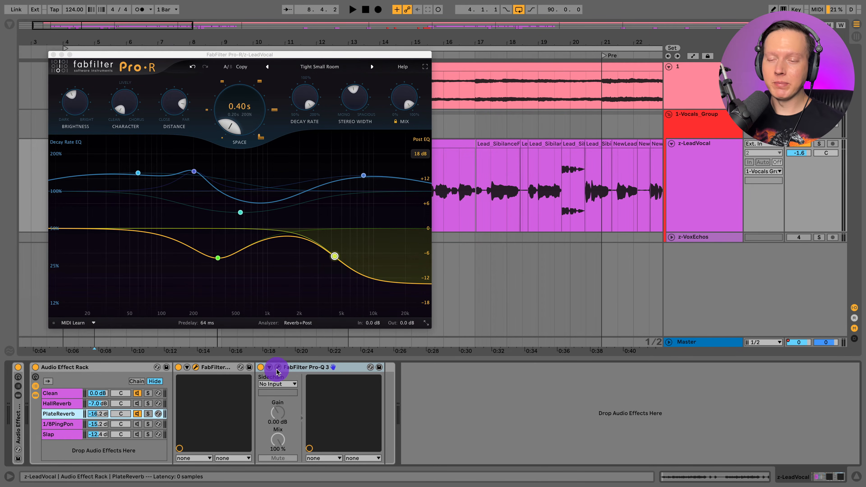
pyautogui.click(335, 66)
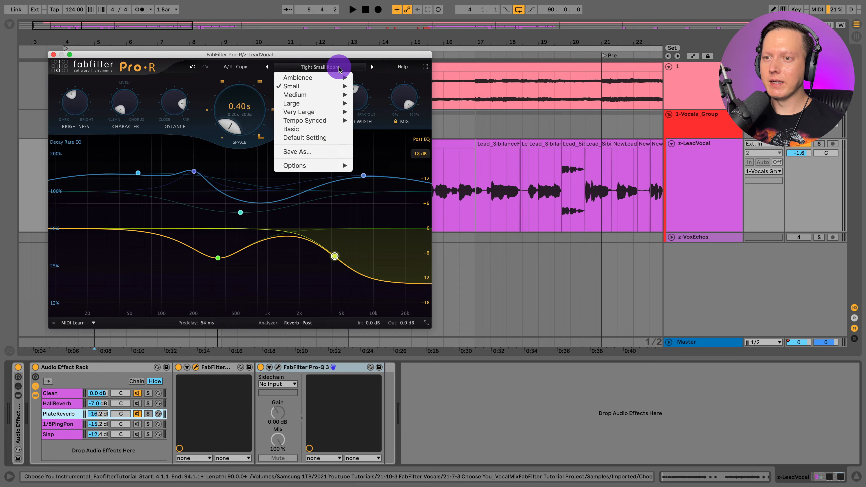
pyautogui.moveTo(302, 103)
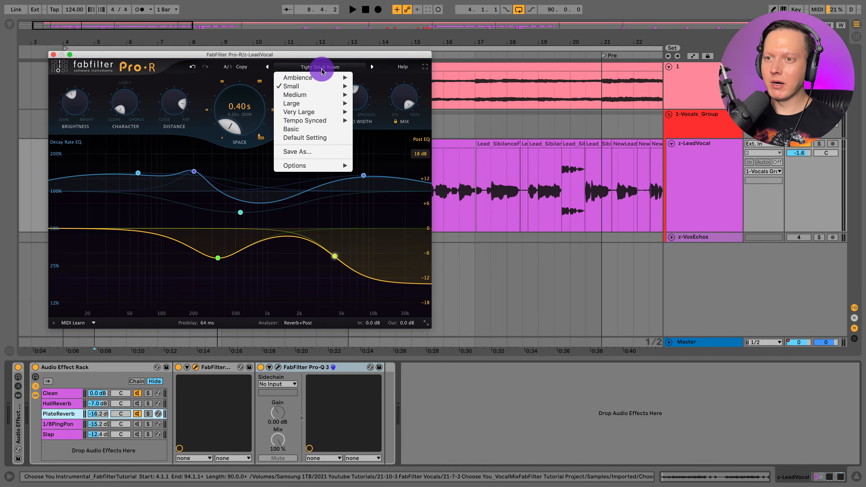
pyautogui.click(322, 67)
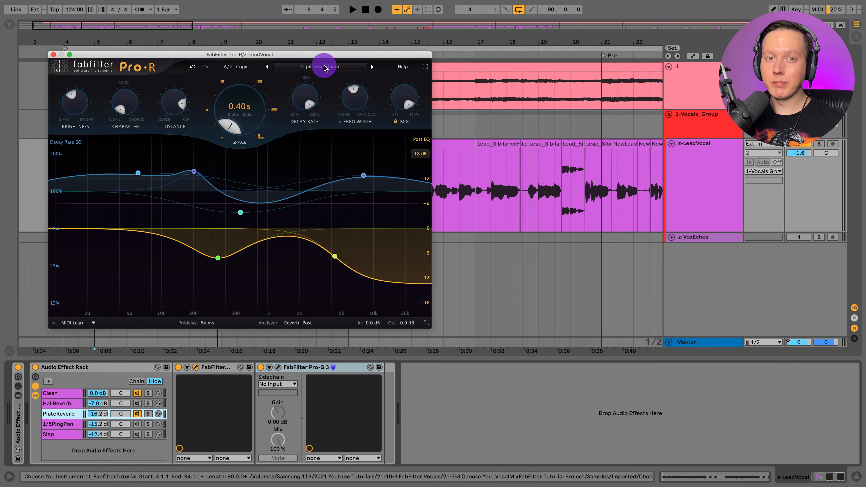
pyautogui.click(324, 67)
pyautogui.click(324, 72)
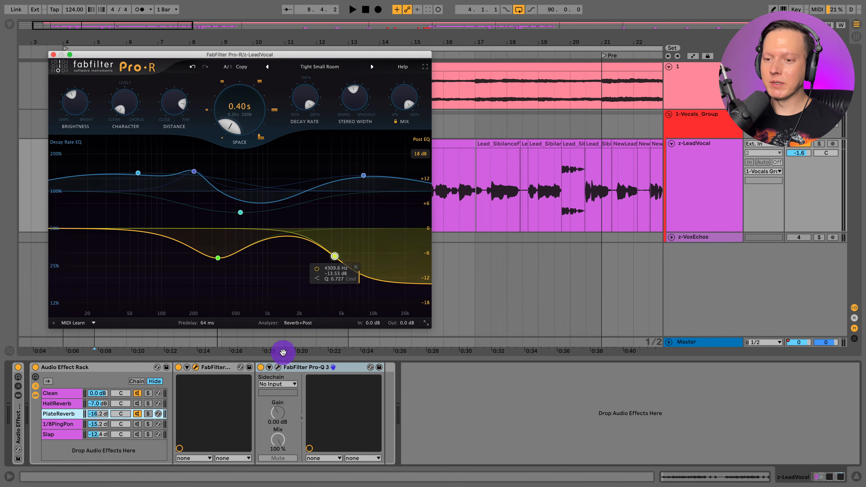
# Open the PlateReverb chain's Pro-Q 3 to check its low cut and play the vocal with the plate toggled off and on
pyautogui.click(278, 367)
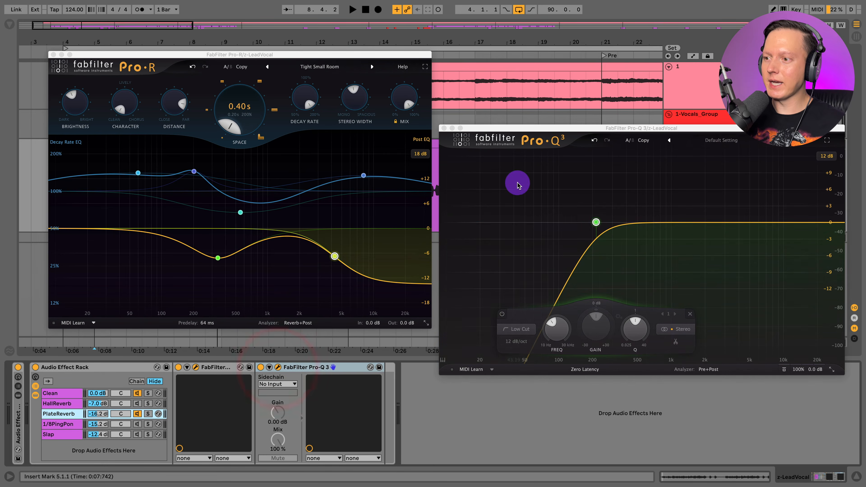
pyautogui.moveTo(592, 224)
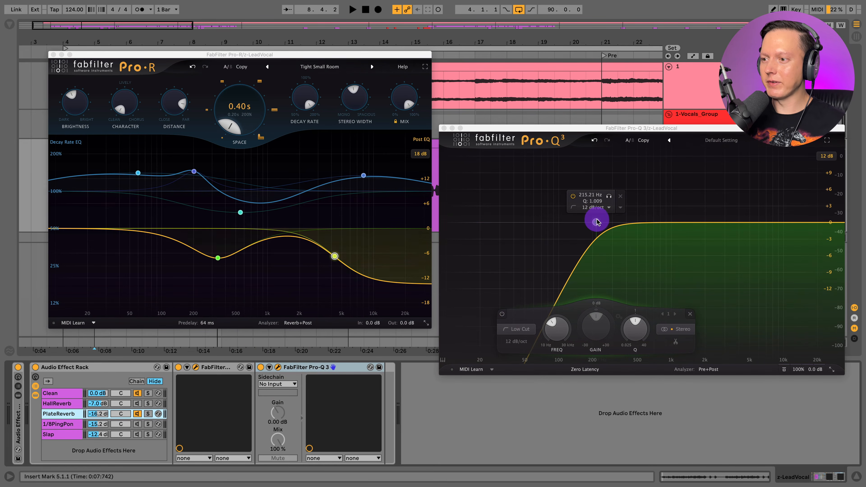
pyautogui.press('space')
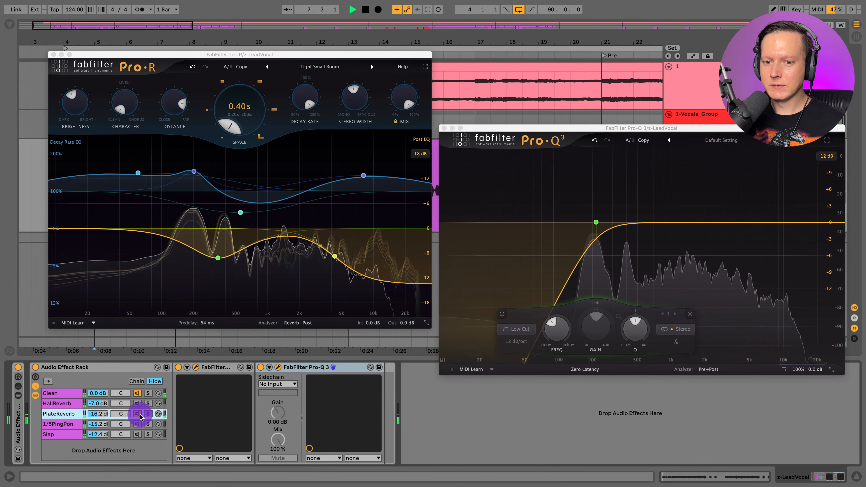
pyautogui.press('space')
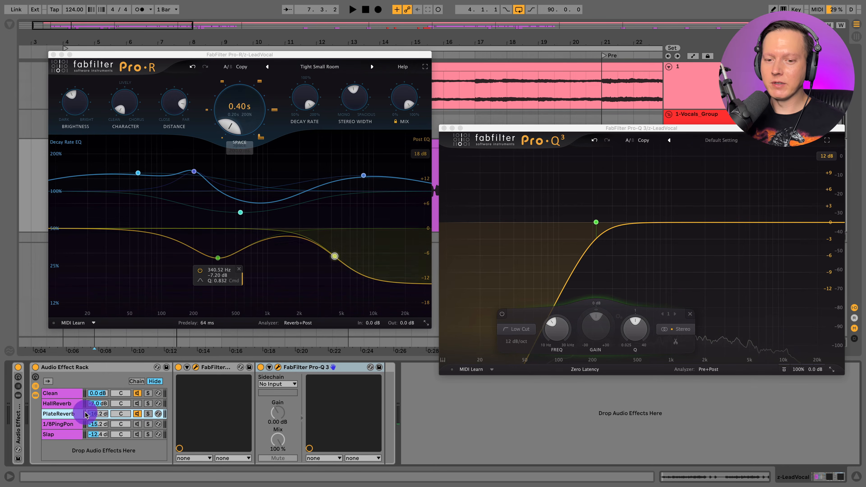
# Activate the HallReverb chain together with PlateReverb, play the vocal through both, and close the Pro-Q 3 and Pro-R windows
pyautogui.click(137, 403)
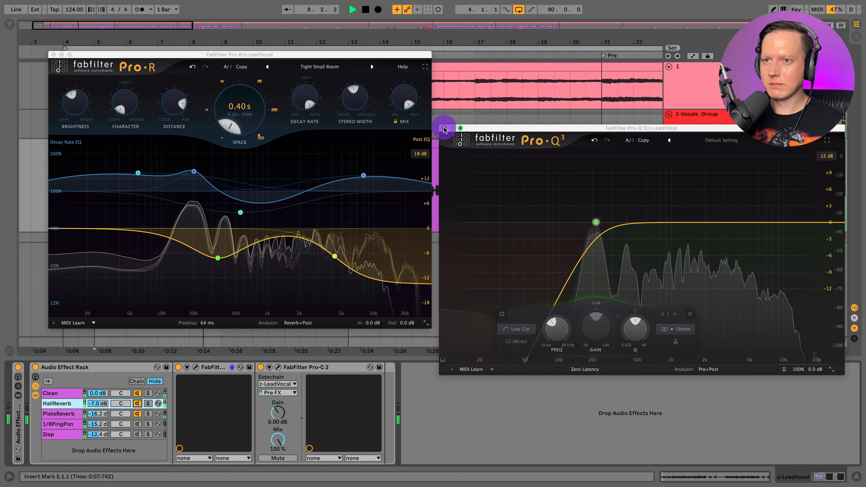
pyautogui.click(444, 128)
pyautogui.click(53, 54)
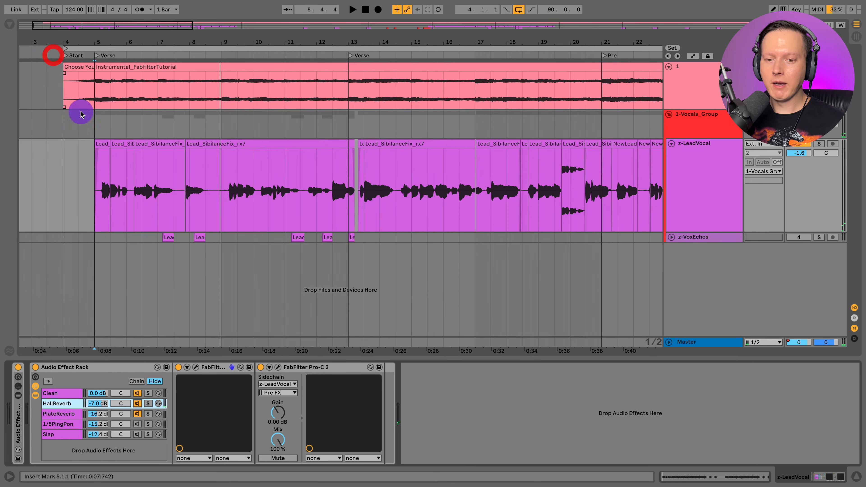
# Inspect the 1/8PingPon chain's Timeless 2 and Pro-Q 3 and audition the soloed delay with its level temporarily at 0 dB
pyautogui.click(58, 423)
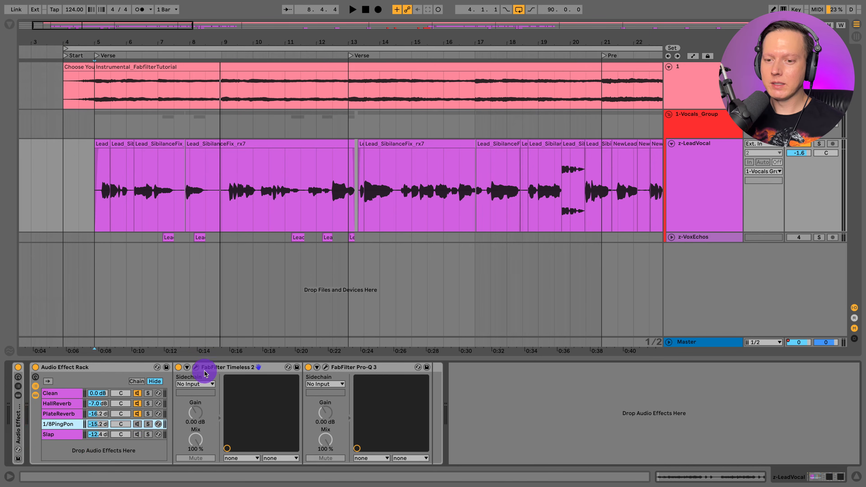
pyautogui.click(195, 367)
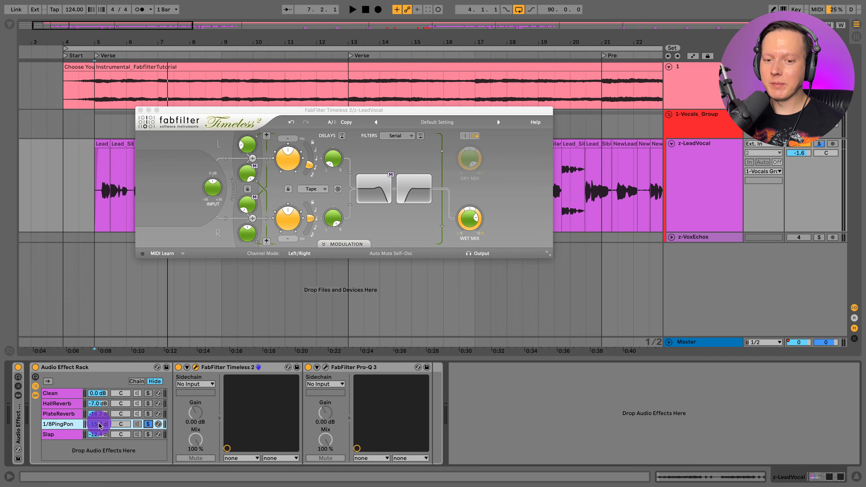
pyautogui.doubleClick(99, 424)
pyautogui.press('space')
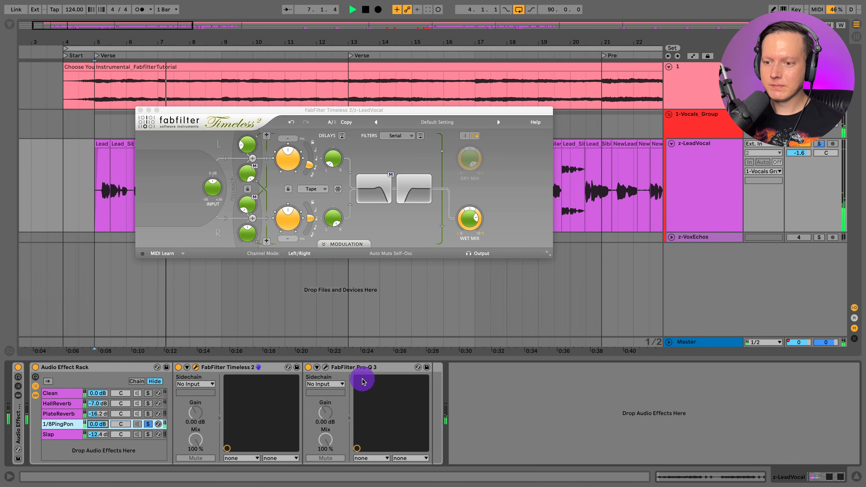
pyautogui.press('space')
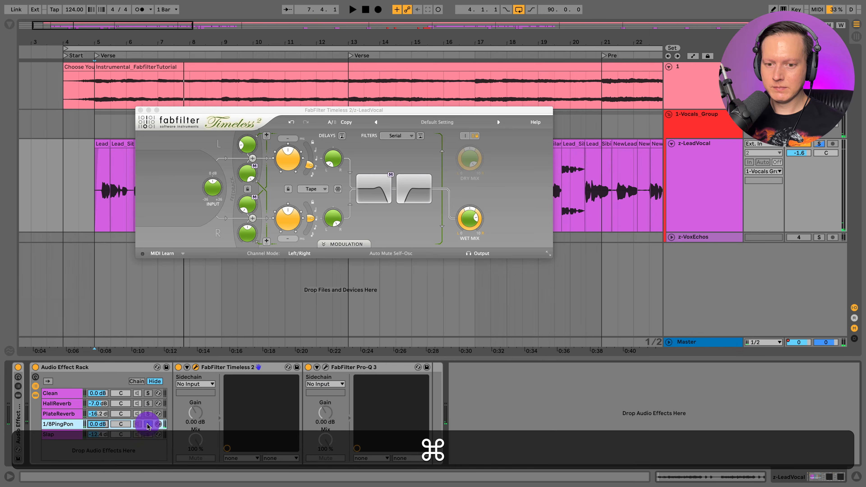
pyautogui.press('super+z')
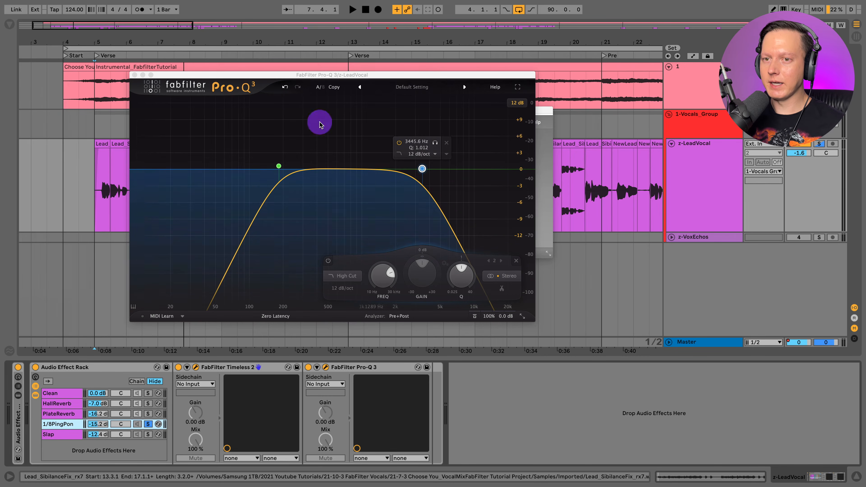
pyautogui.click(134, 75)
pyautogui.click(140, 112)
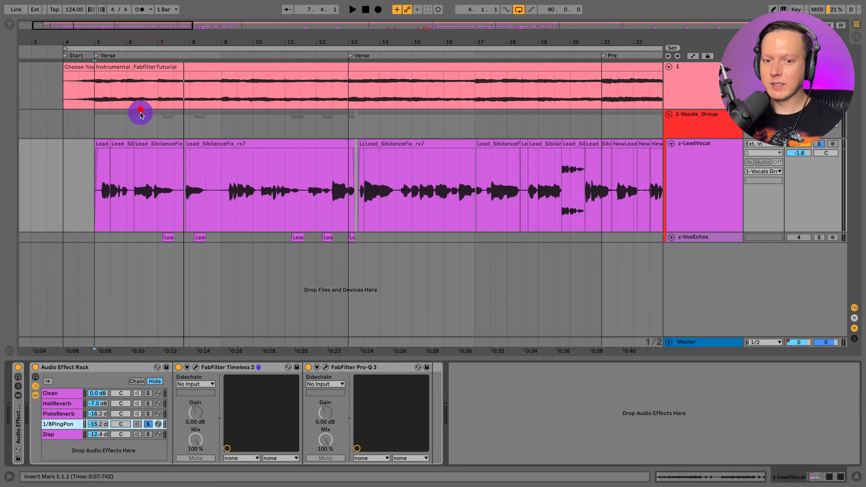
# Unsolo and activate the 1/8PingPon chain alongside the clean and reverb chains, and play the vocal through them
pyautogui.click(144, 424)
pyautogui.click(138, 413)
pyautogui.click(137, 424)
pyautogui.press('space')
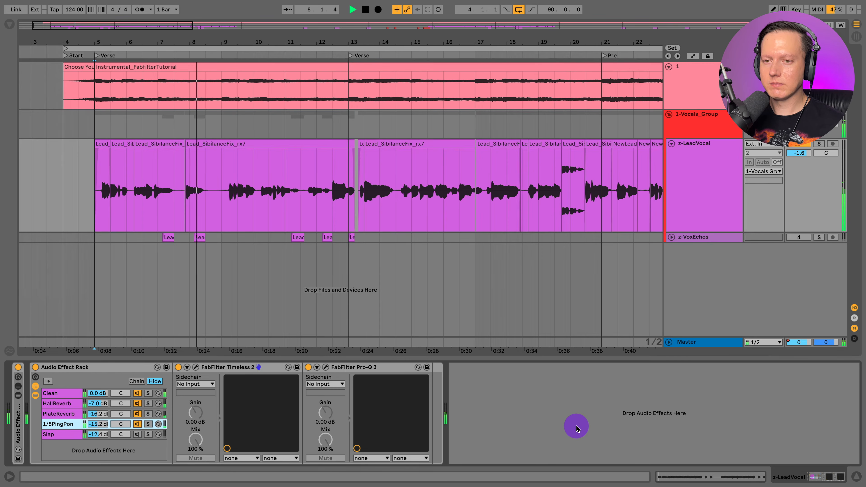
pyautogui.press('space')
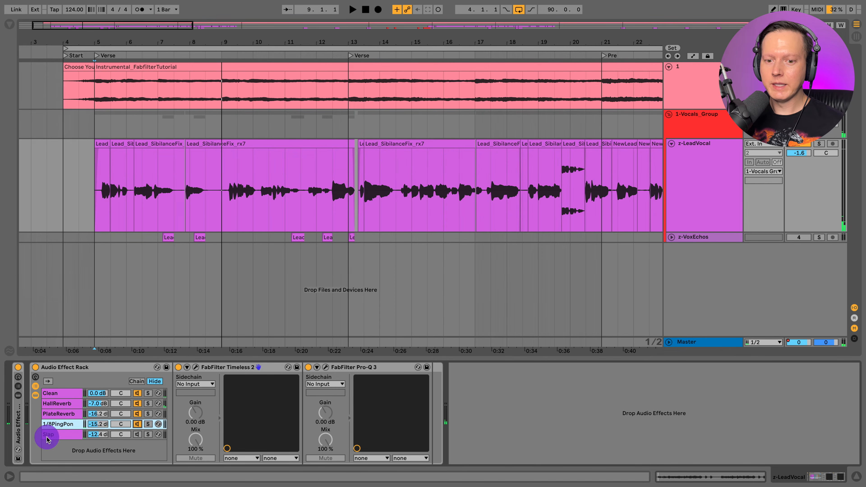
# Activate the Slap chain and open its Timeless 2
pyautogui.click(51, 434)
pyautogui.click(137, 435)
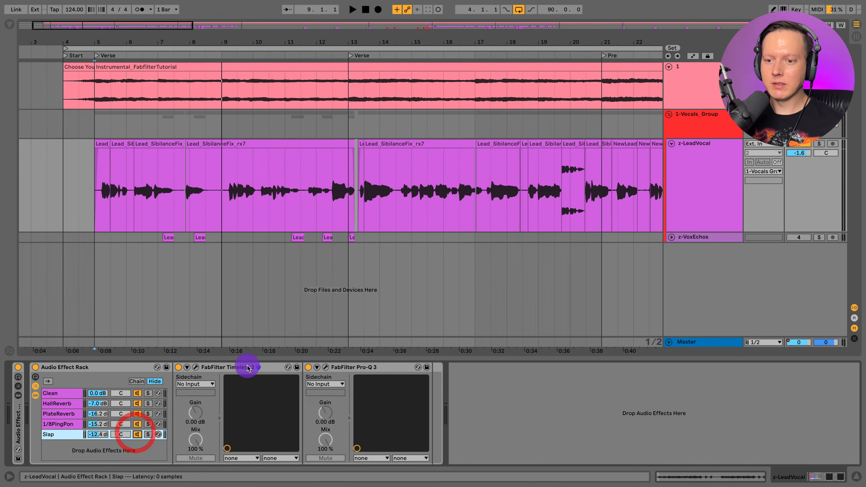
pyautogui.click(195, 367)
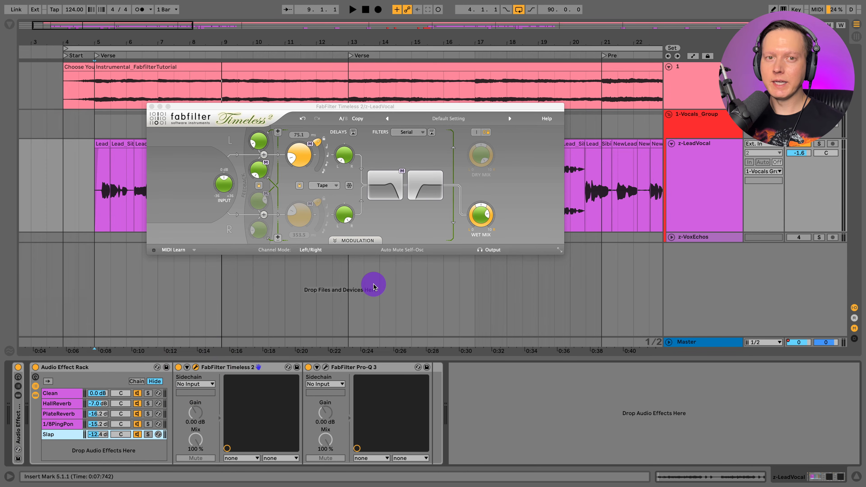
# Audition the Slap delay at 0 dB, soloed alone and together with Clean, and check its Pro-Q 3 low and high cuts
pyautogui.press('space')
pyautogui.click(148, 435)
pyautogui.click(97, 435)
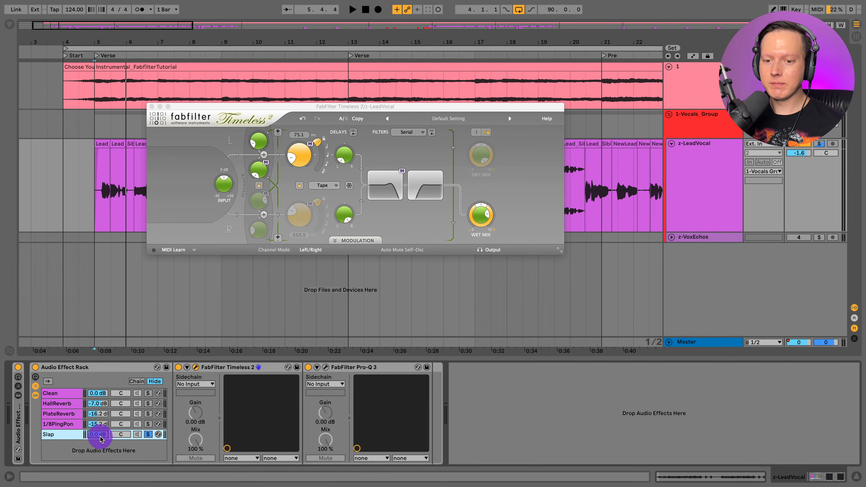
pyautogui.press('space')
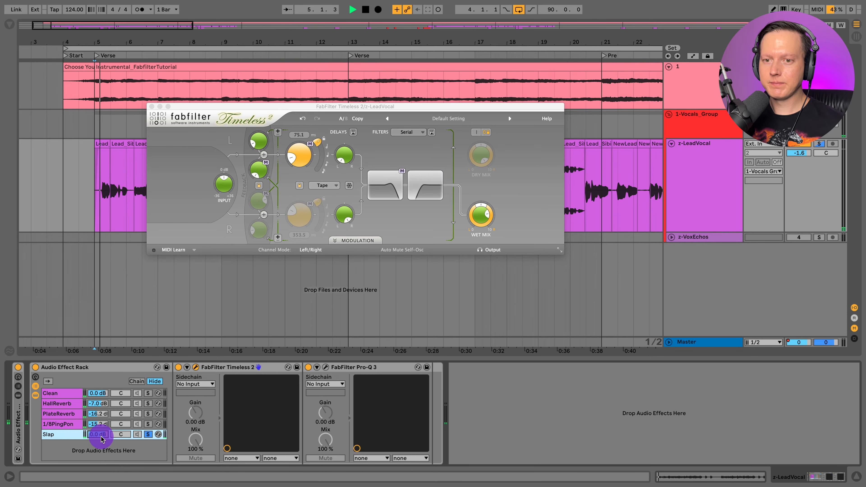
pyautogui.click(148, 394)
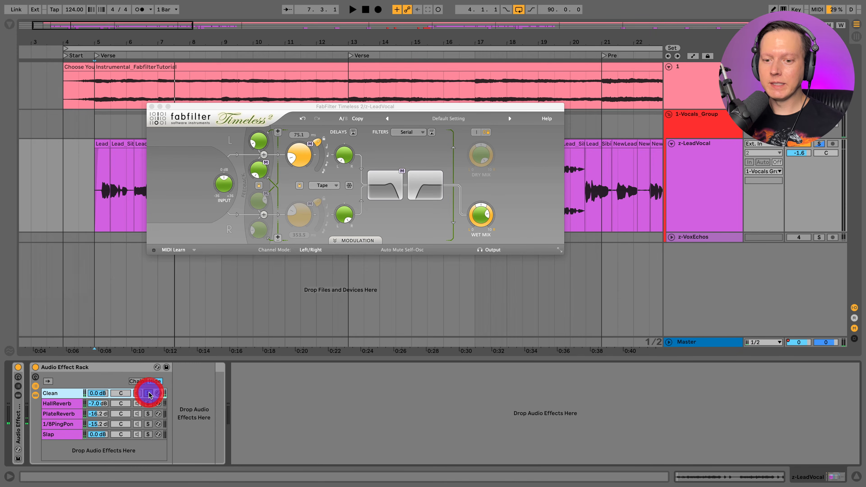
pyautogui.keyDown('super'); pyautogui.click(148, 434); pyautogui.keyUp('super')
pyautogui.press('space')
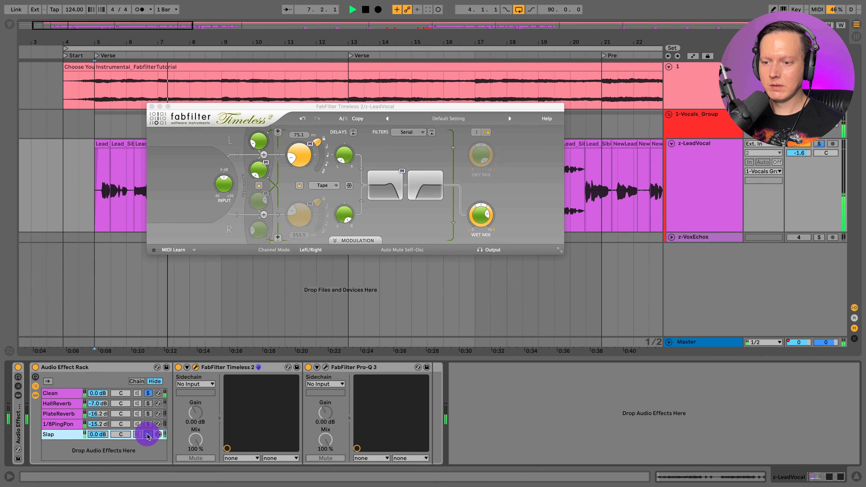
pyautogui.click(326, 367)
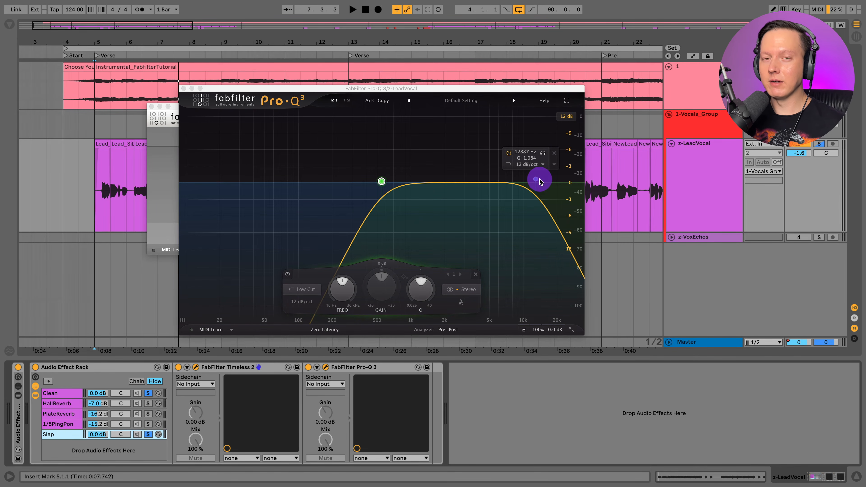
pyautogui.click(183, 88)
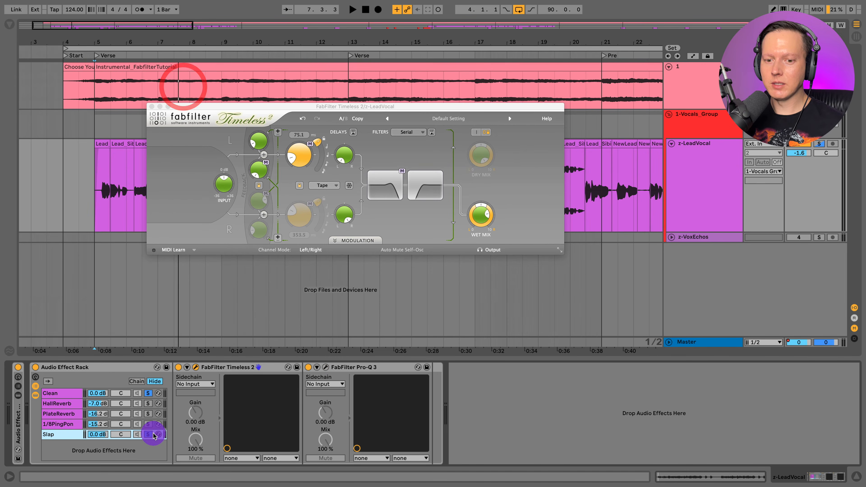
# Restore the Slap chain's level to -12.4 dB, clear the chain solos, and close its Timeless 2 window
pyautogui.moveTo(105, 436); pyautogui.dragTo(104, 436)
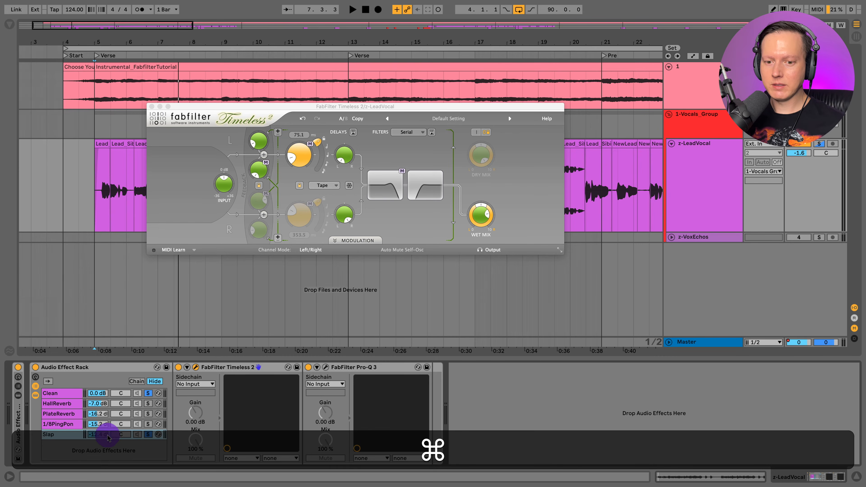
pyautogui.click(148, 435)
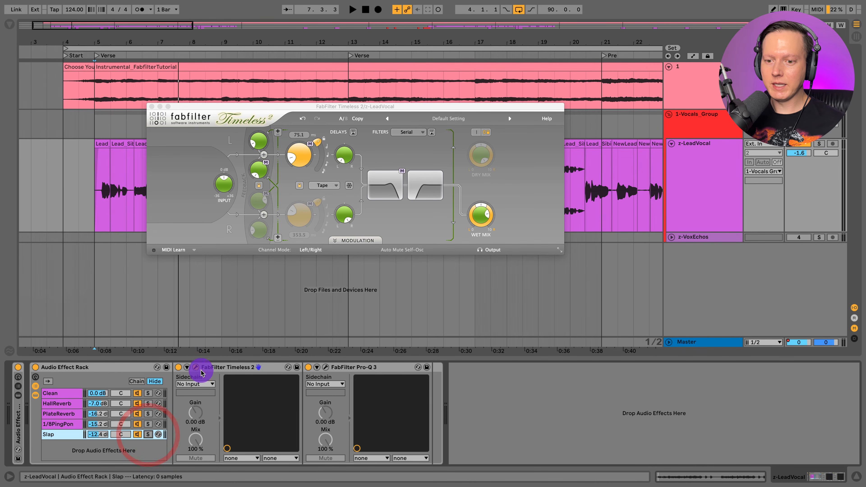
pyautogui.click(153, 106)
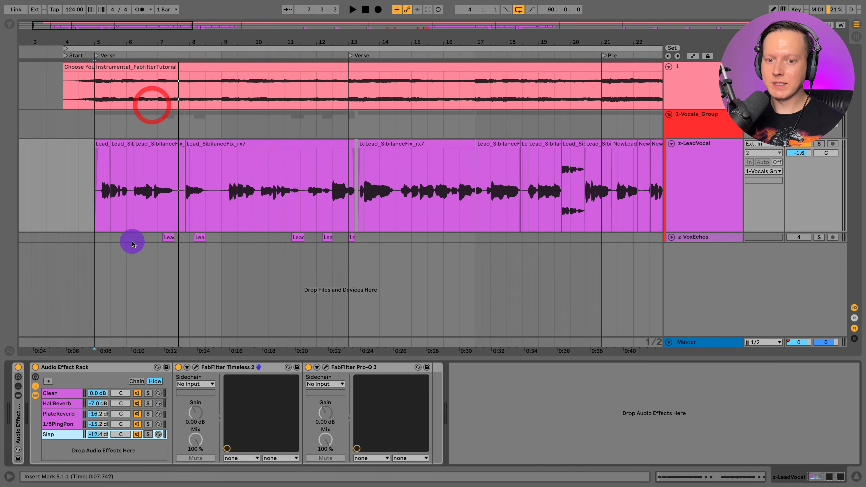
# Play the vocal with all five rack chains active and lower the HallReverb chain to -8.0 dB
pyautogui.click(96, 217)
pyautogui.press('space')
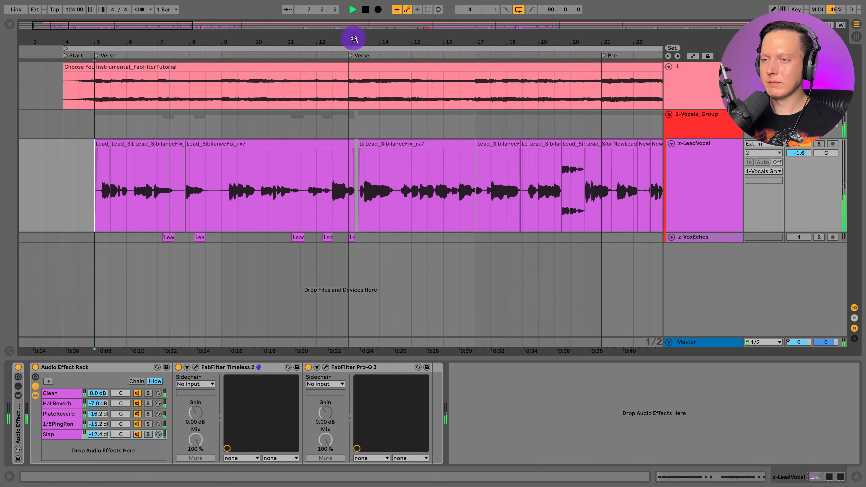
pyautogui.moveTo(354, 39); pyautogui.dragTo(354, 36)
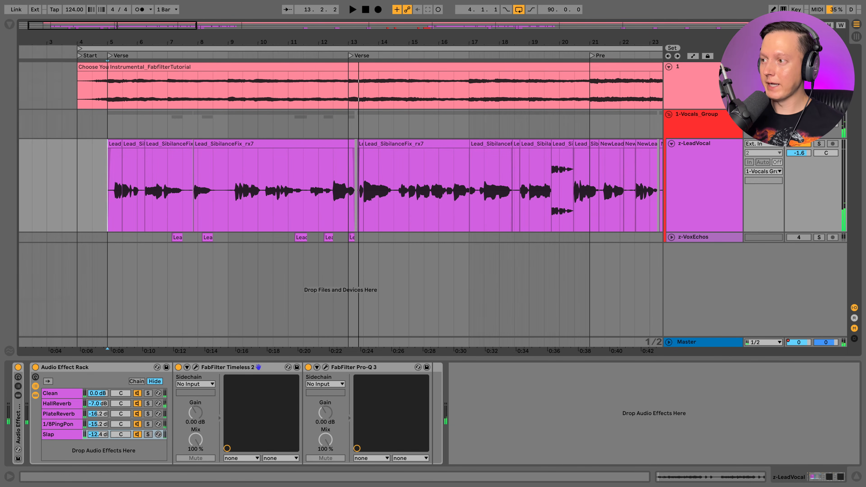
pyautogui.click(80, 199)
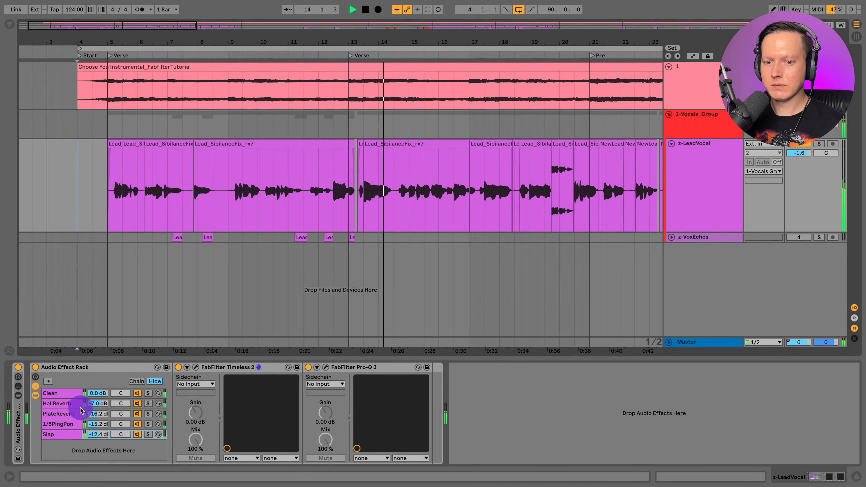
pyautogui.moveTo(98, 403); pyautogui.dragTo(98, 408)
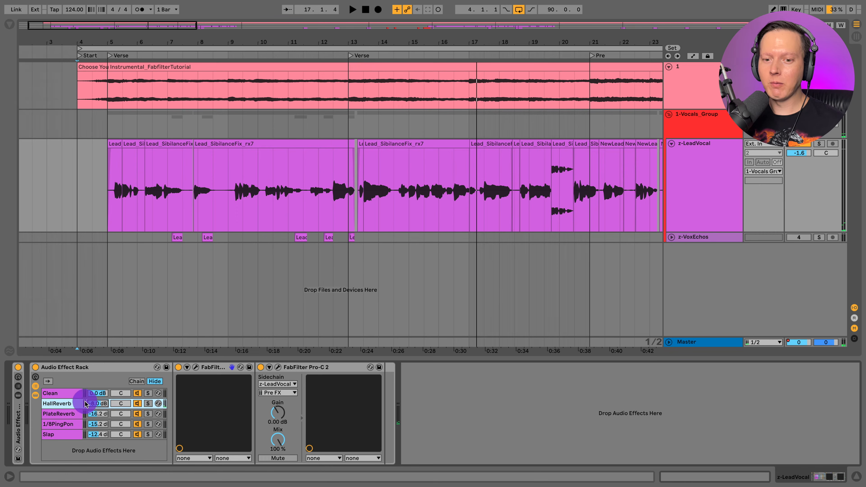
# Unfold the z-VoxEchos track and display its effects chain
pyautogui.click(672, 237)
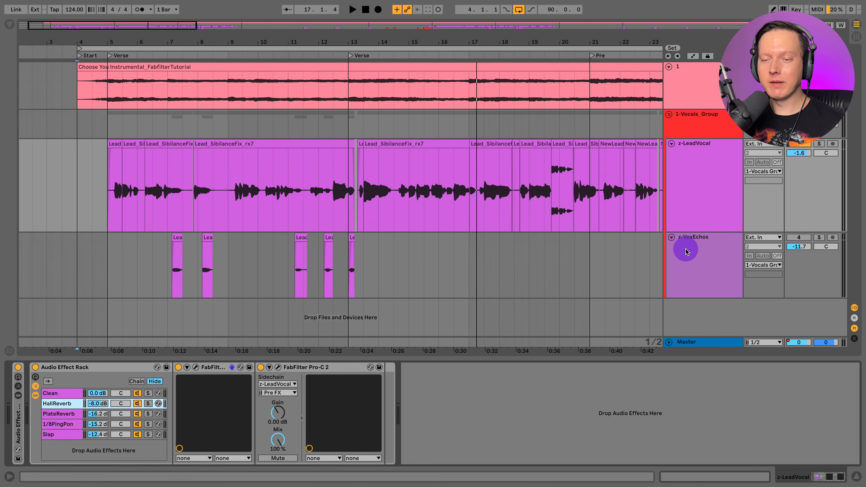
pyautogui.click(725, 255)
pyautogui.click(109, 272)
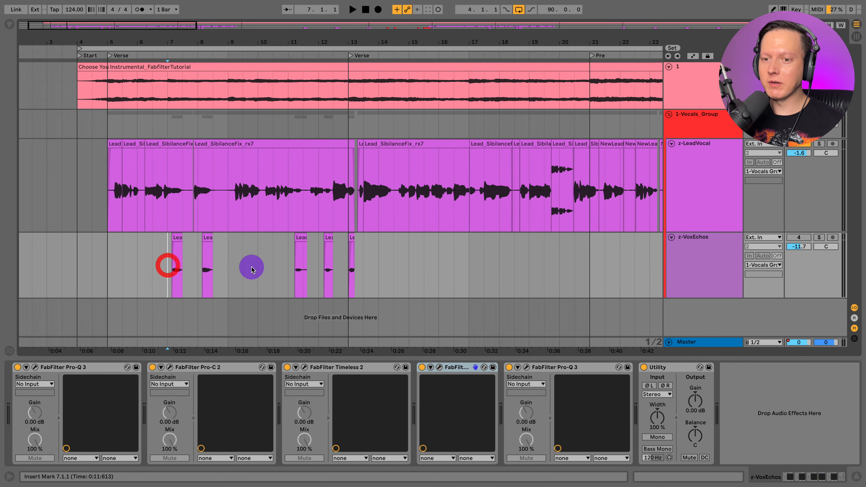
pyautogui.click(711, 269)
pyautogui.moveTo(166, 26)
pyautogui.mouseDown()
pyautogui.moveTo(166, 82)
pyautogui.moveTo(168, 42)
pyautogui.mouseUp()
# Split the lead vocal clip from 7.1.1 to 7.3.3 into its own clip and undo the split
pyautogui.click(166, 213)
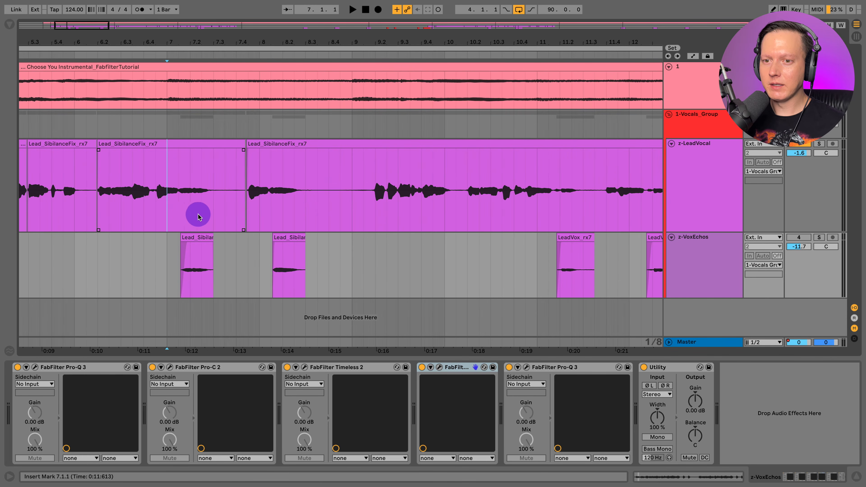
pyautogui.moveTo(198, 217); pyautogui.dragTo(224, 203)
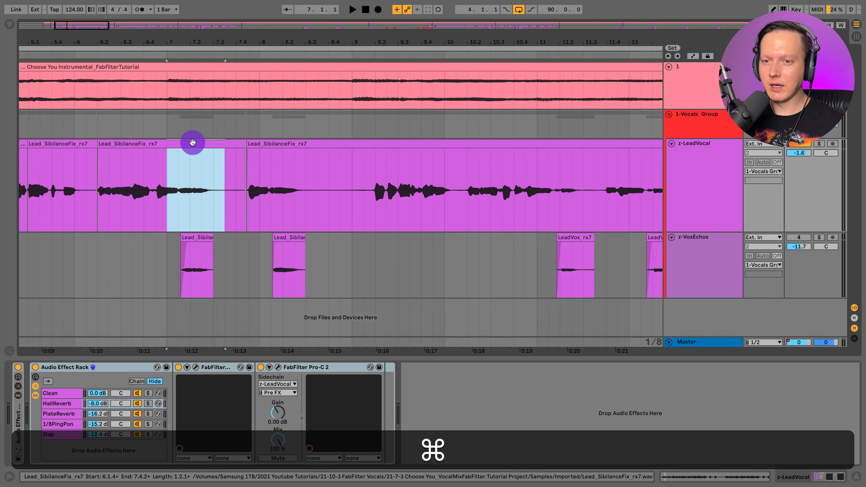
pyautogui.press('super+e')
pyautogui.click(193, 151)
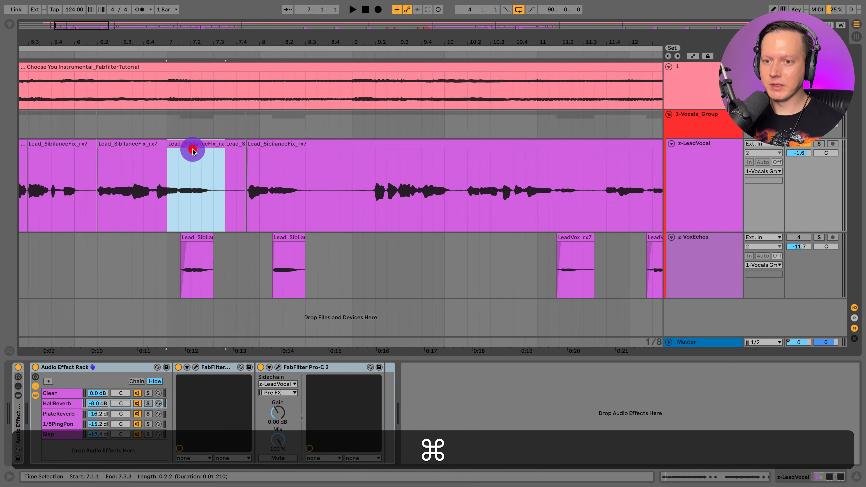
pyautogui.press('super+z')
# Solo the z-VoxEchos track and play its echo clips from bar 7
pyautogui.click(169, 262)
pyautogui.click(717, 255)
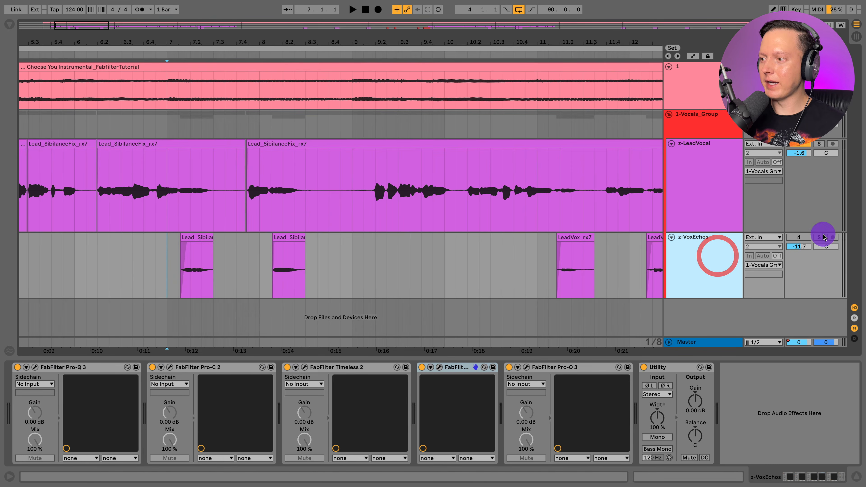
pyautogui.click(821, 237)
pyautogui.press('space')
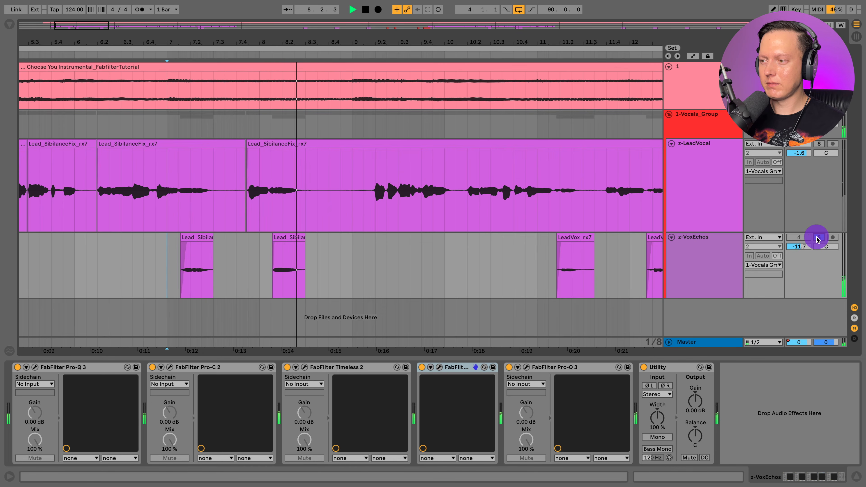
pyautogui.press('space')
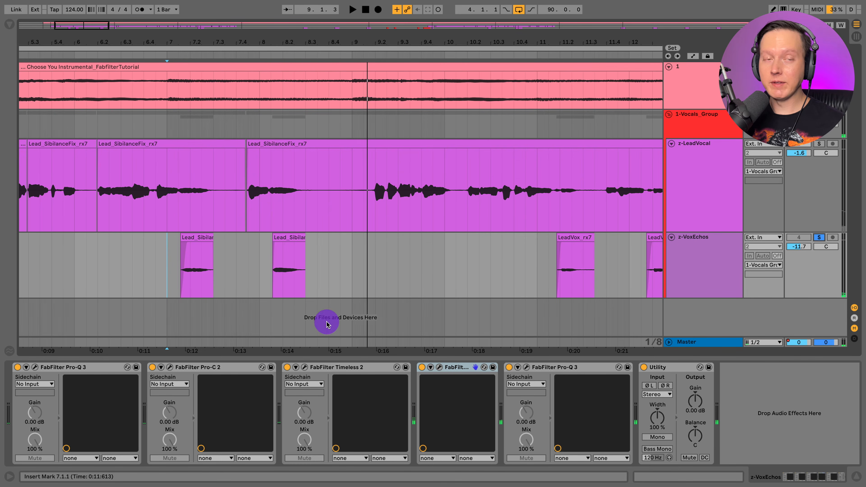
# Open the z-VoxEchos track's first Pro-Q 3 and its Pro-C 2 in turn to examine their settings, closing each window
pyautogui.click(35, 368)
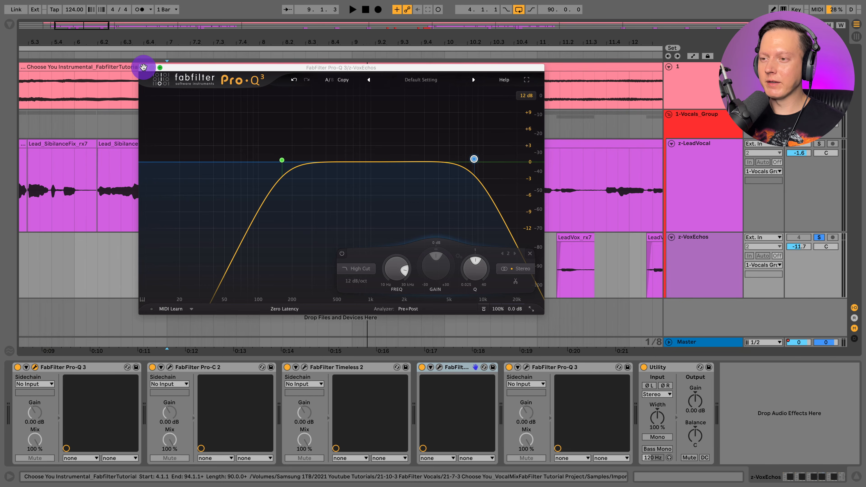
pyautogui.click(143, 67)
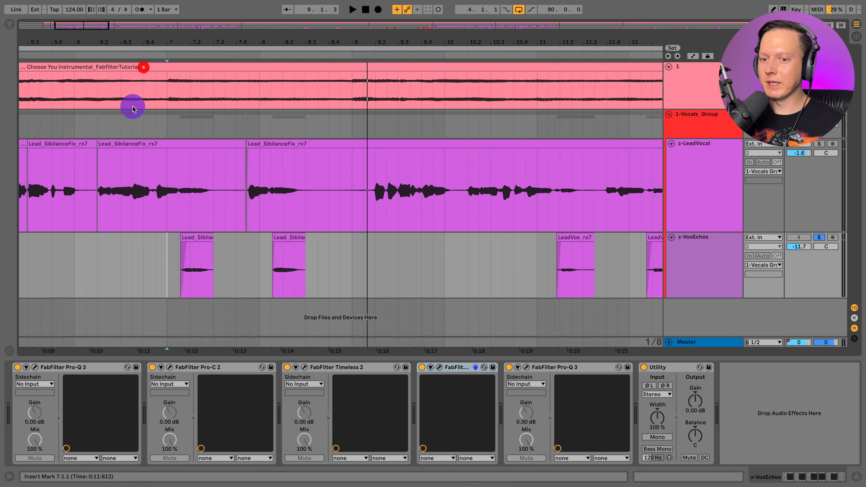
pyautogui.click(170, 368)
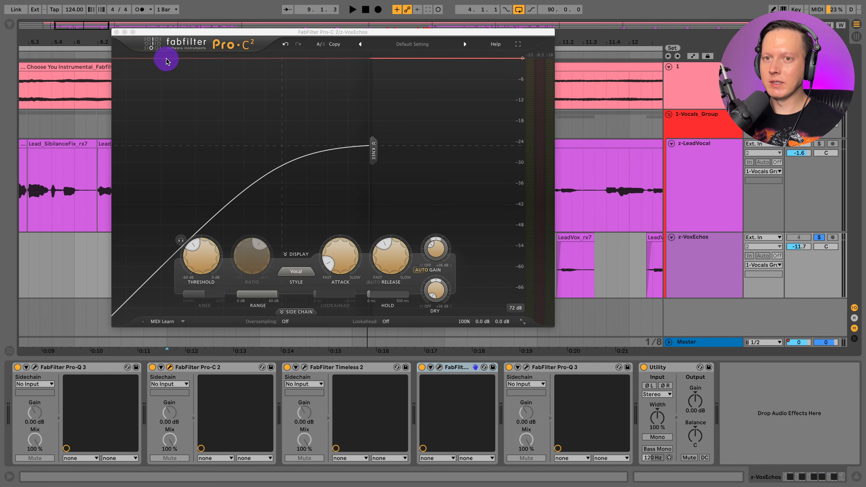
pyautogui.click(118, 32)
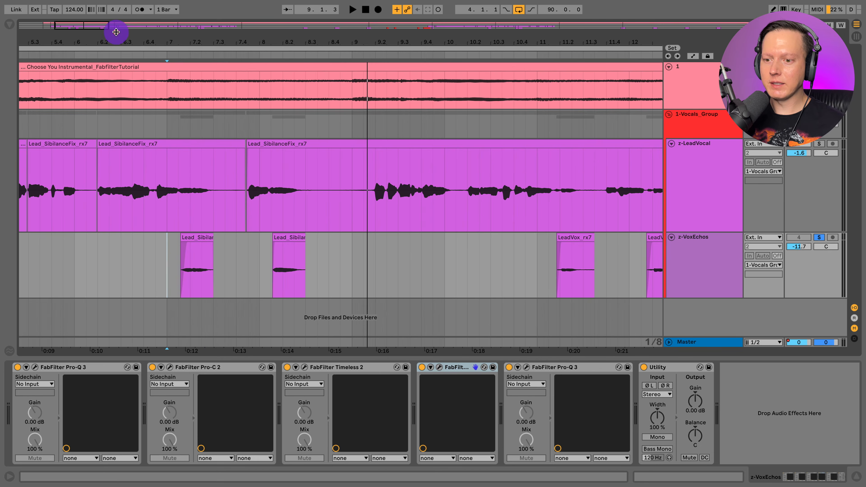
# Open the z-VoxEchos track's Timeless 2, Pro-R and second Pro-Q 3 in turn to examine their settings, closing each window
pyautogui.click(305, 367)
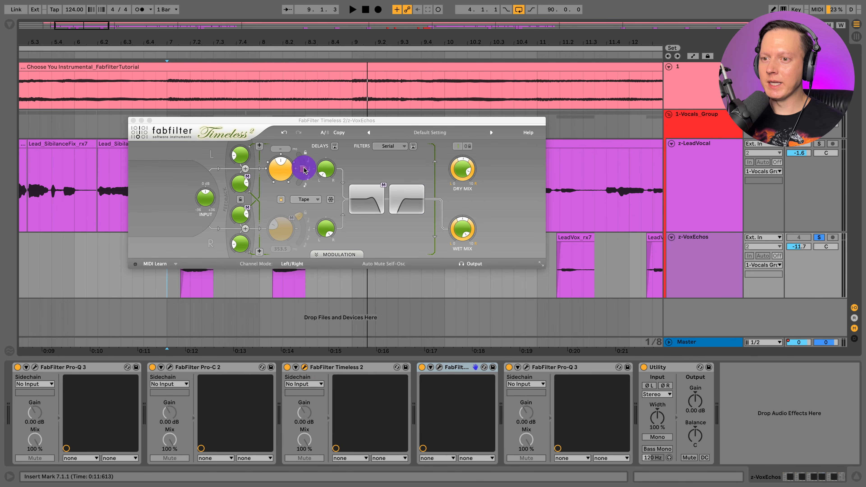
pyautogui.click(133, 120)
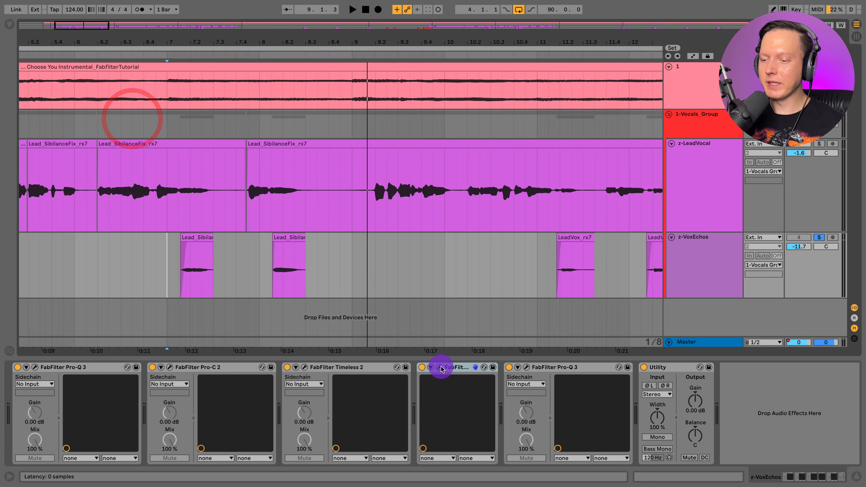
pyautogui.moveTo(272, 107)
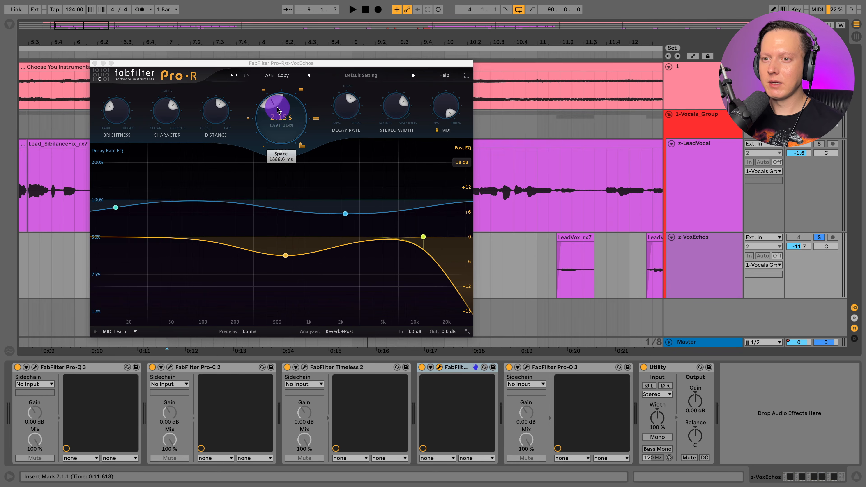
pyautogui.click(95, 63)
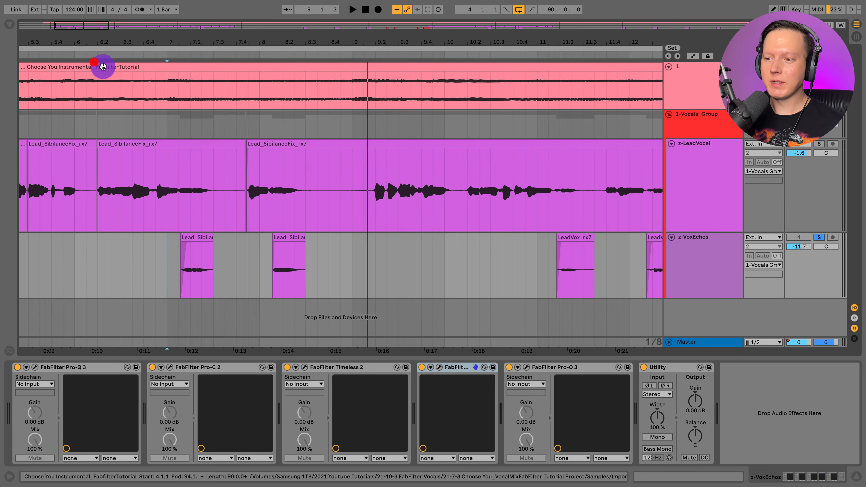
pyautogui.click(526, 368)
pyautogui.moveTo(211, 180)
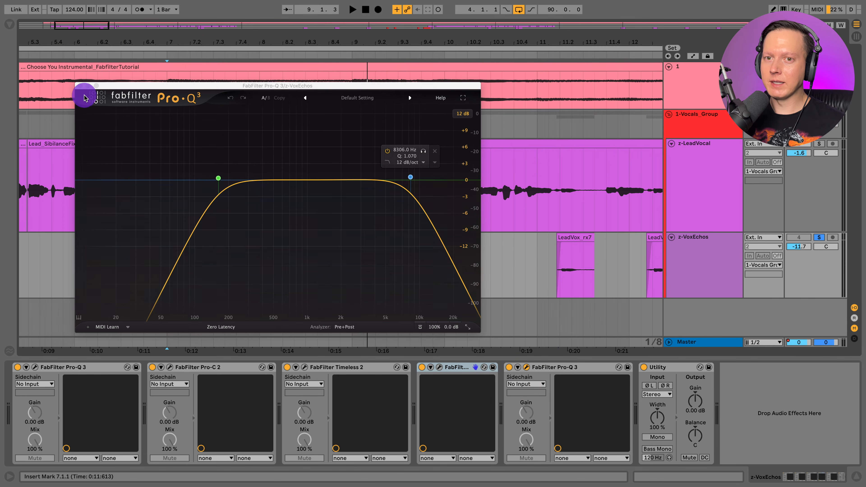
pyautogui.click(81, 85)
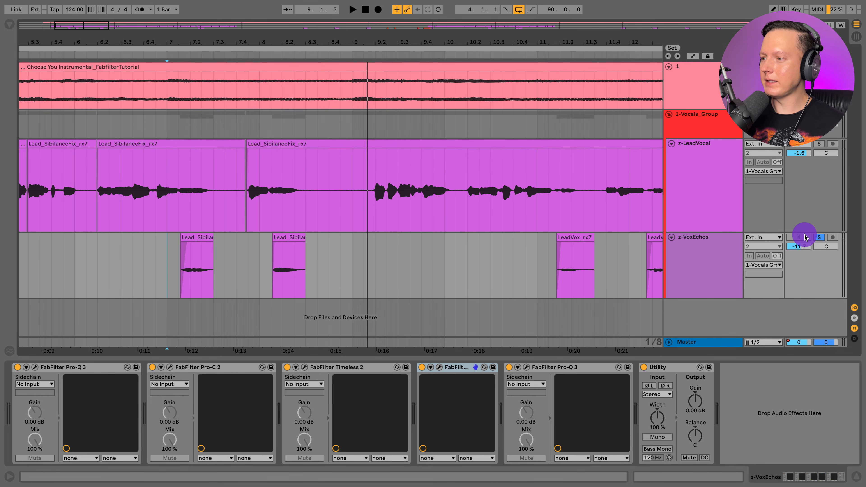
# Play the soloed z-VoxEchos track from bar 7, then stop with the insert marker placed at 5.1.1
pyautogui.press('space')
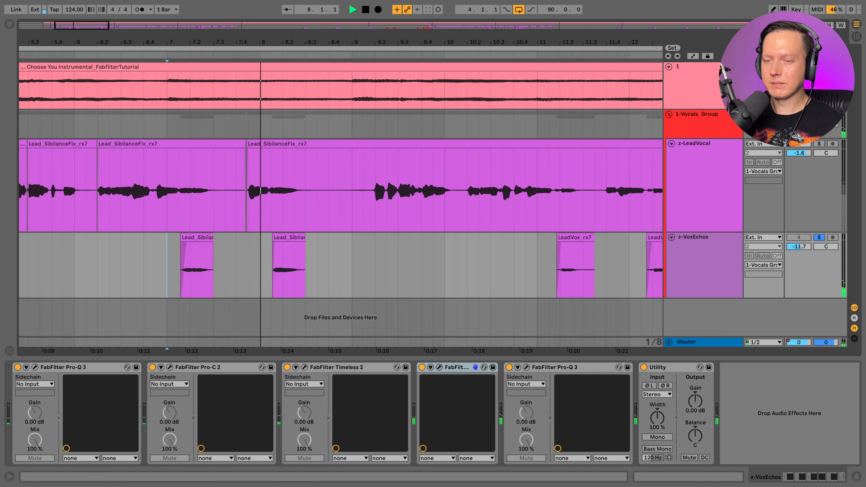
pyautogui.moveTo(143, 42); pyautogui.dragTo(142, 15)
pyautogui.click(106, 266)
pyautogui.press('space')
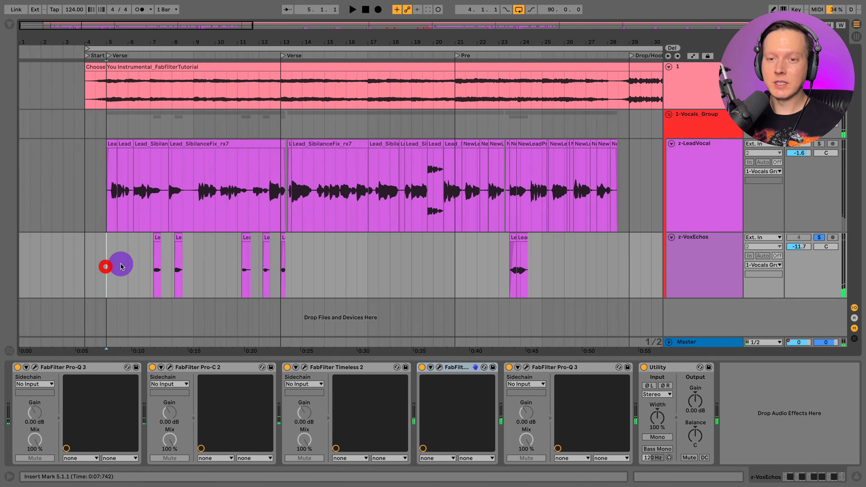
# Unsolo and activate the z-VoxEchos track, and audition it together with the lead vocal from 4.1.1
pyautogui.click(818, 236)
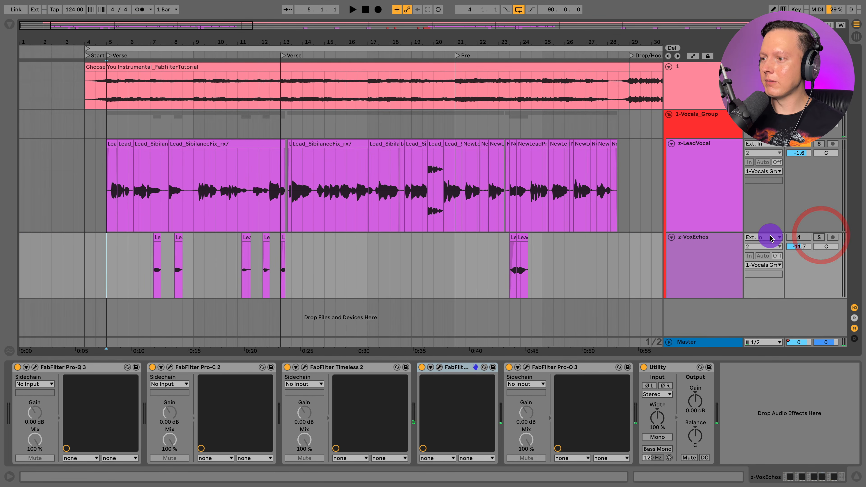
pyautogui.click(797, 237)
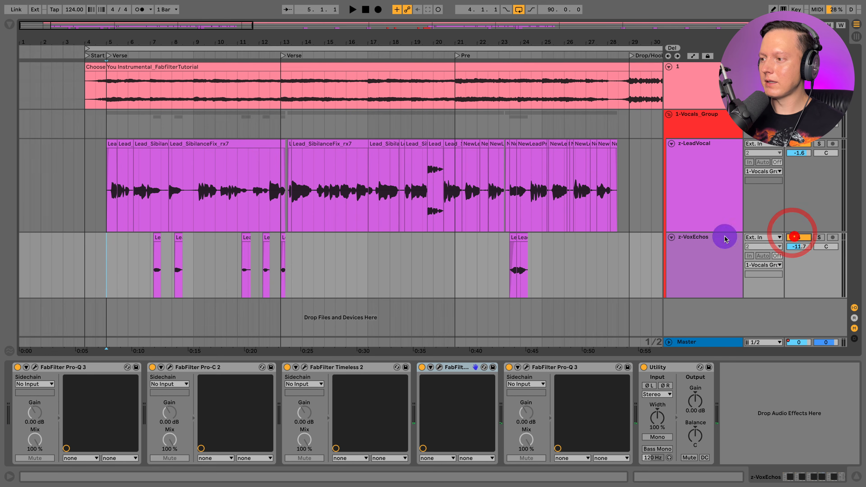
pyautogui.click(88, 265)
pyautogui.press('space')
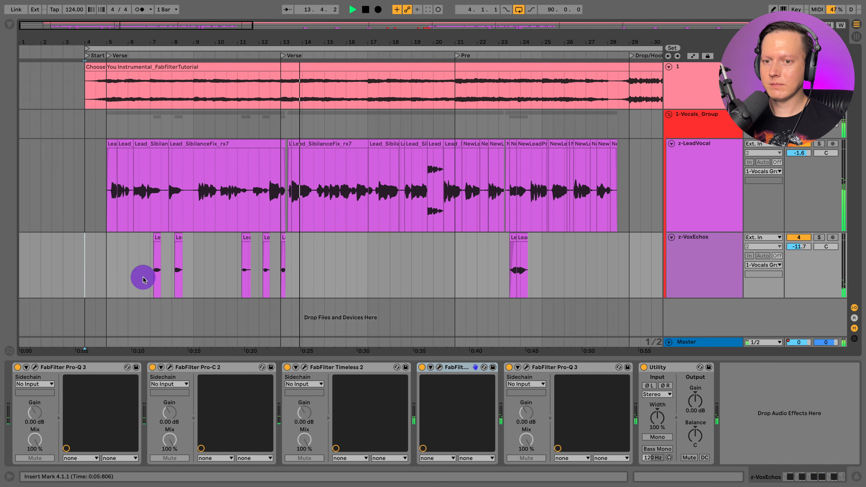
pyautogui.press('space')
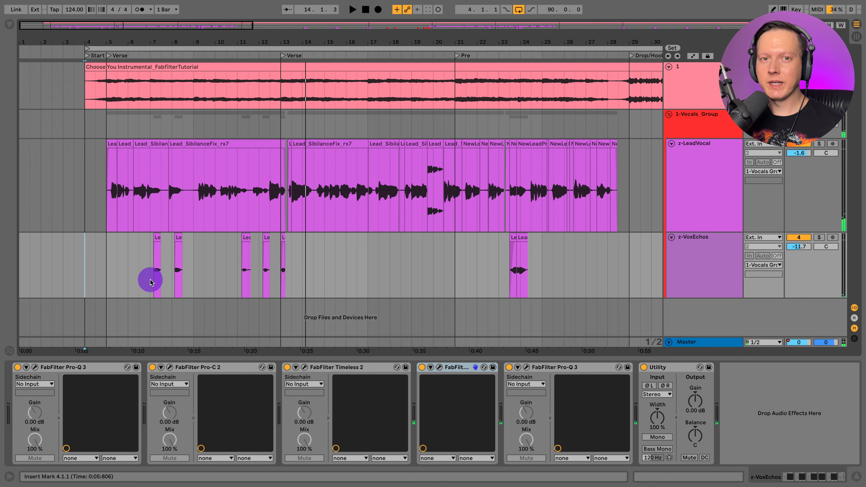